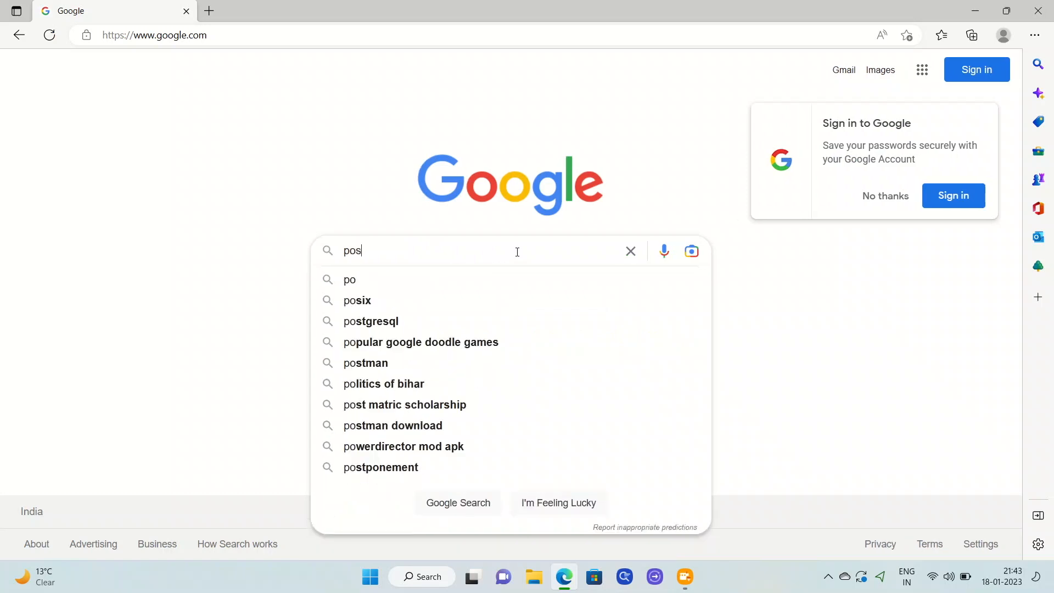
Step: Search Google for 'postgresql download'
type("gresql download")
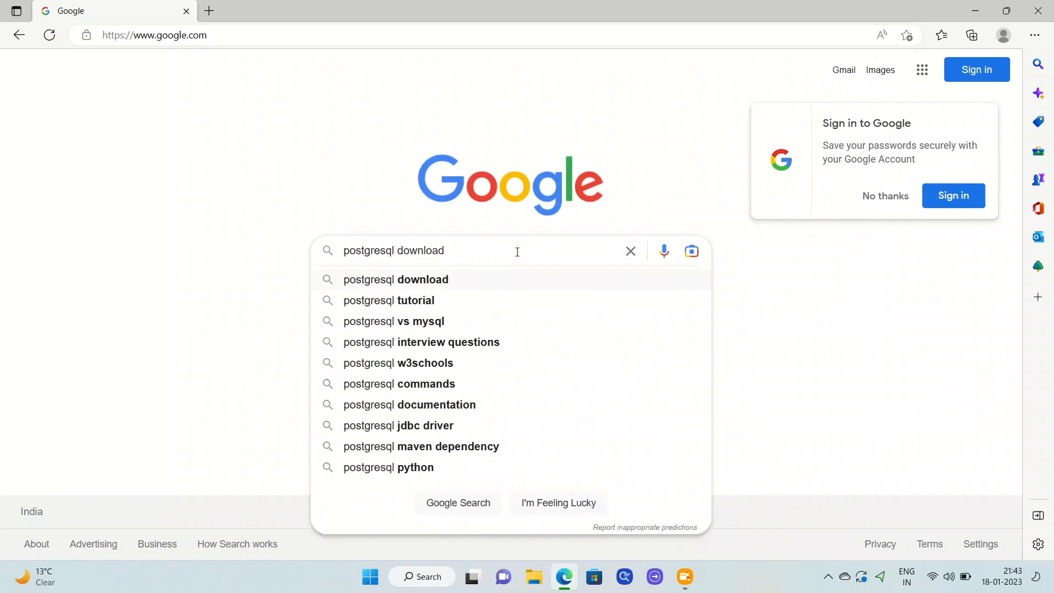
key("Return")
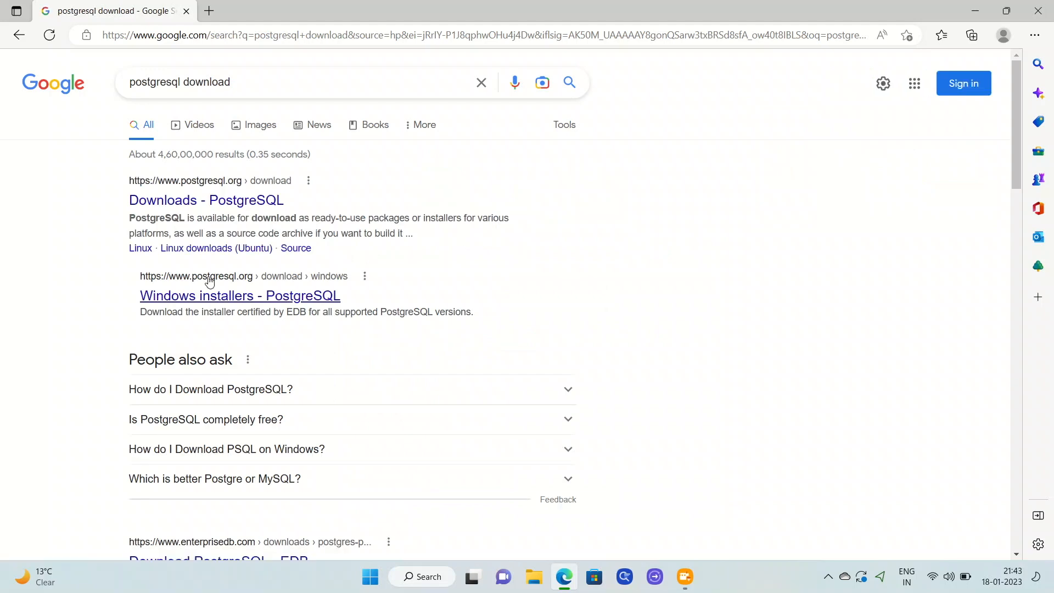
Step: Go from postgresql.org's Windows downloads to EDB and download the 15.1 Windows x86-64 installer
left_click(182, 202)
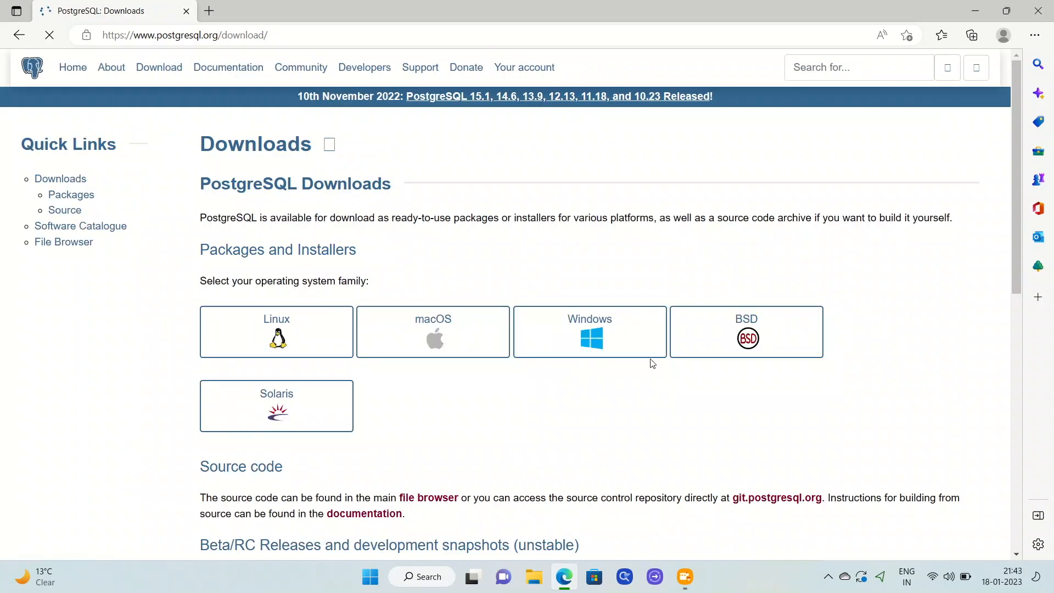
left_click(601, 334)
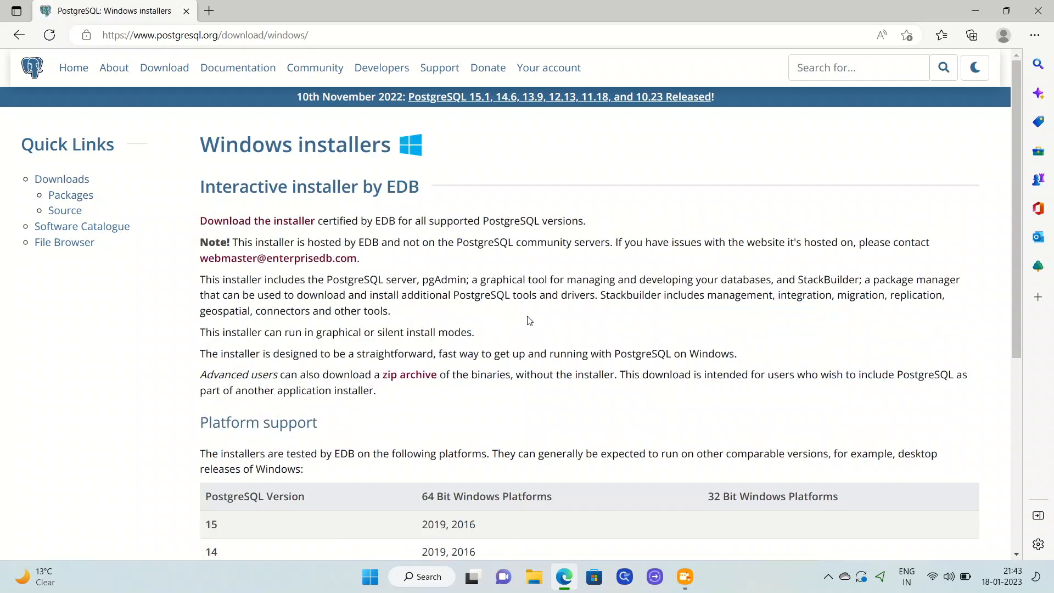
scroll(530, 321, "down", 2)
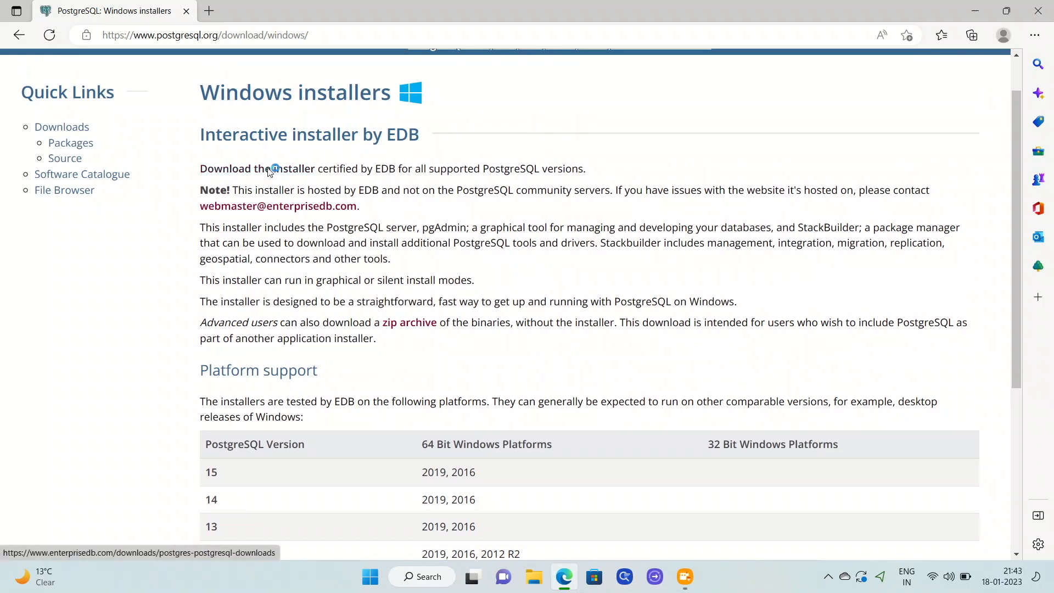
left_click(268, 171)
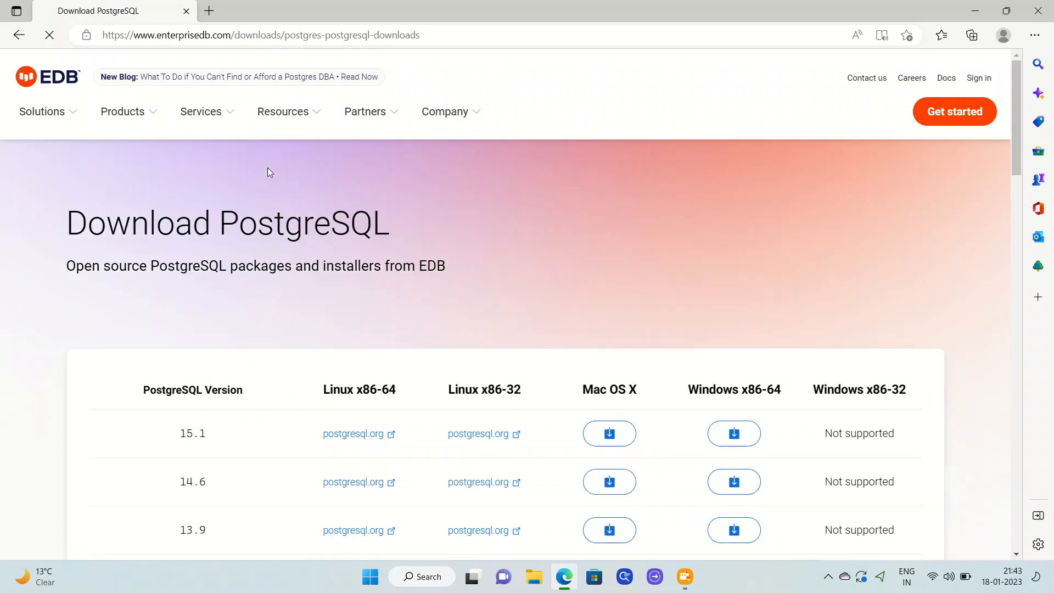
scroll(509, 281, "down", 1)
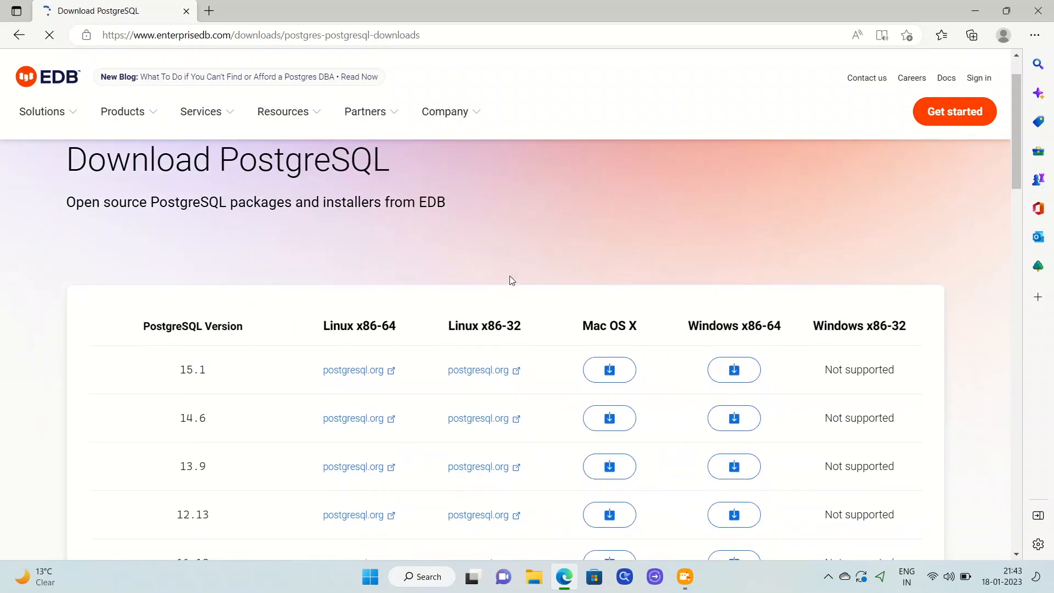
left_click(735, 358)
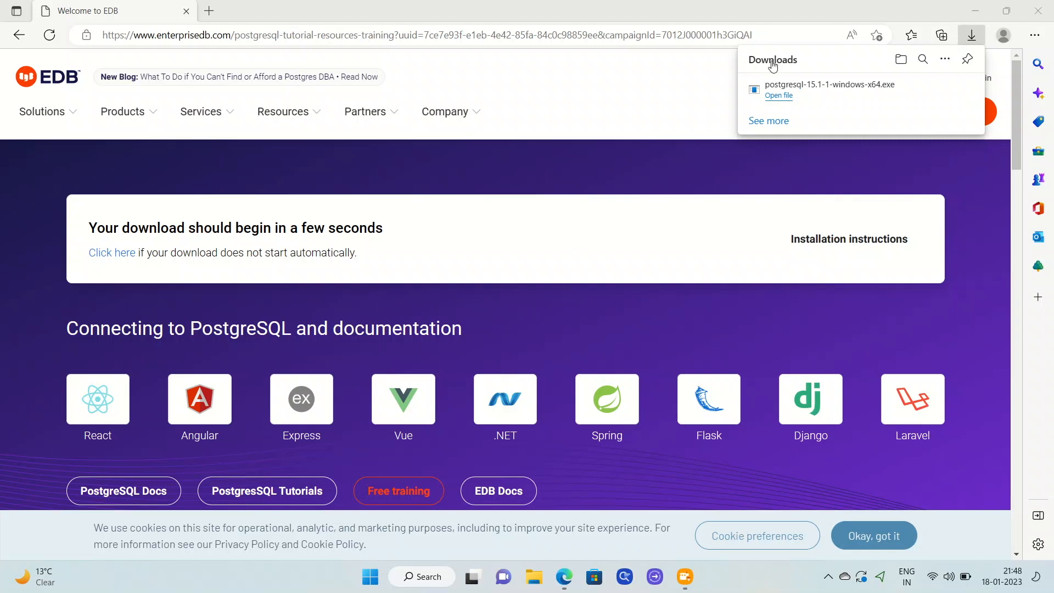
Step: Open the downloaded postgresql-15.1-1-windows-x64.exe from Edge's Downloads panel
left_click(780, 96)
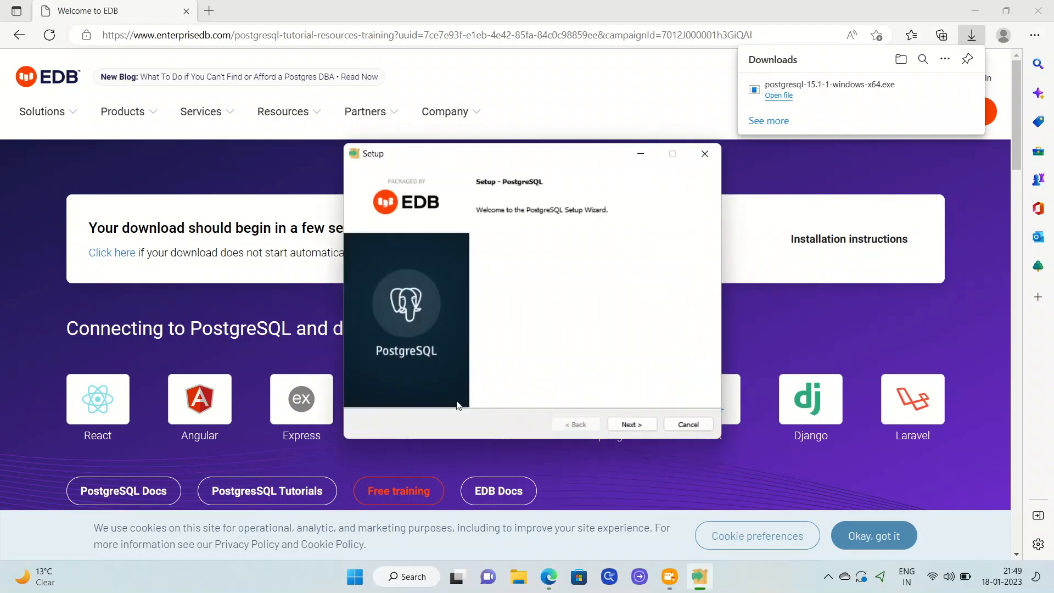
Step: Accept the default installation directory, all four components and the default data directory
left_click(637, 425)
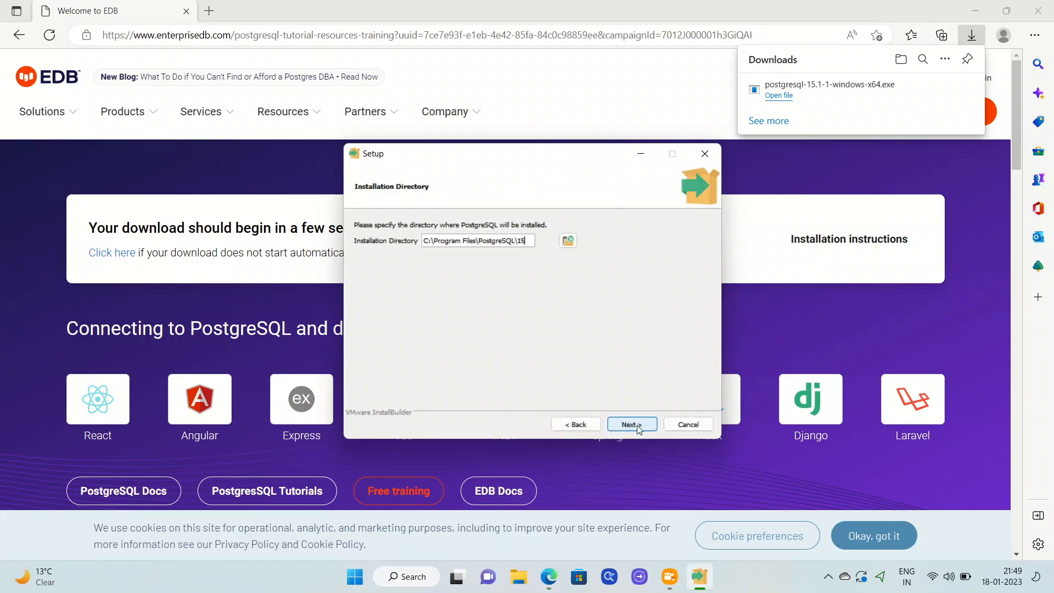
left_click(637, 424)
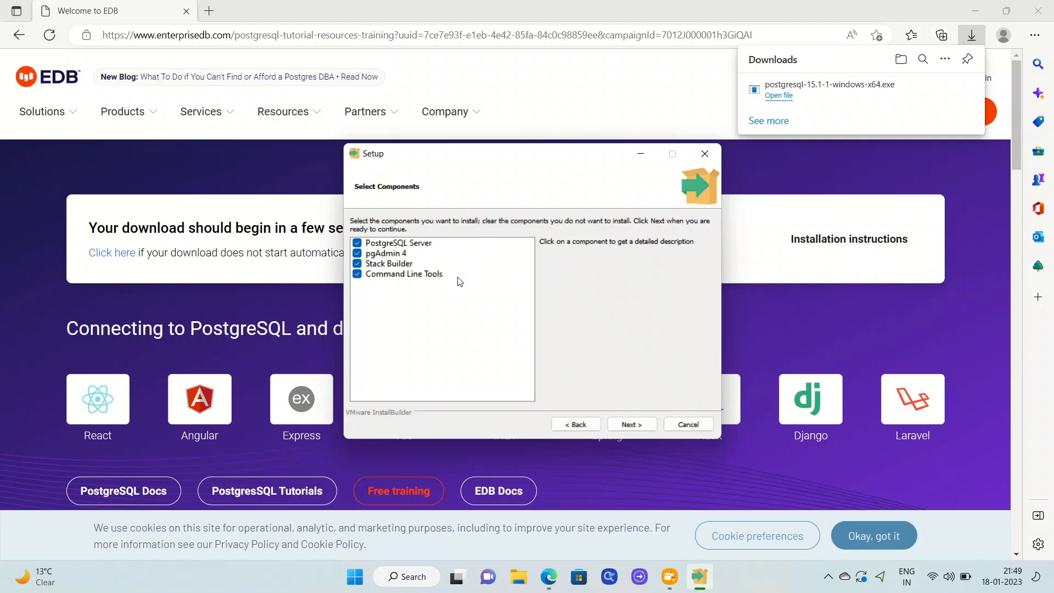
left_click(632, 425)
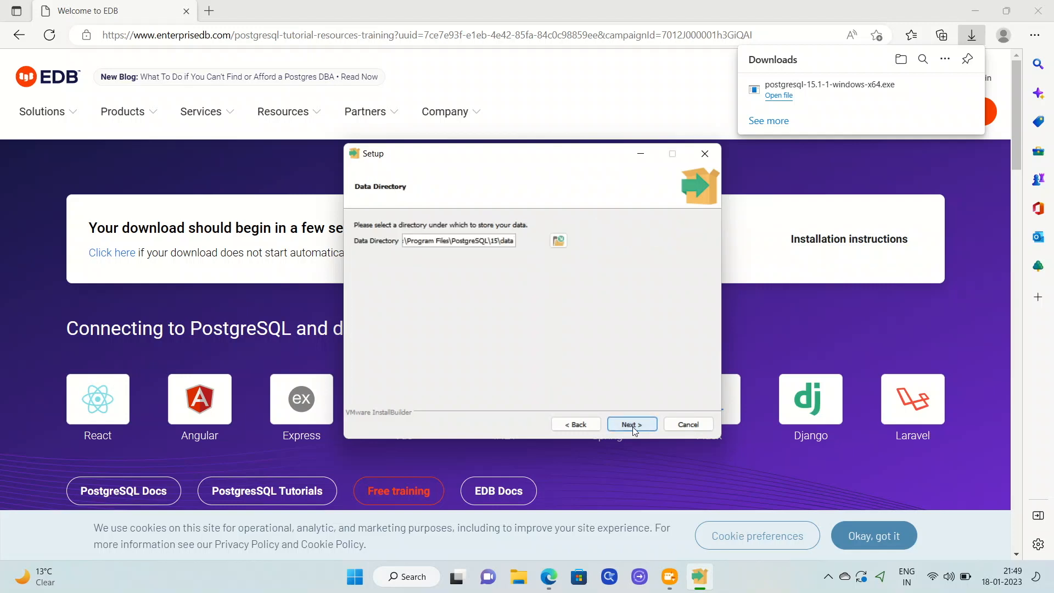
left_click(632, 426)
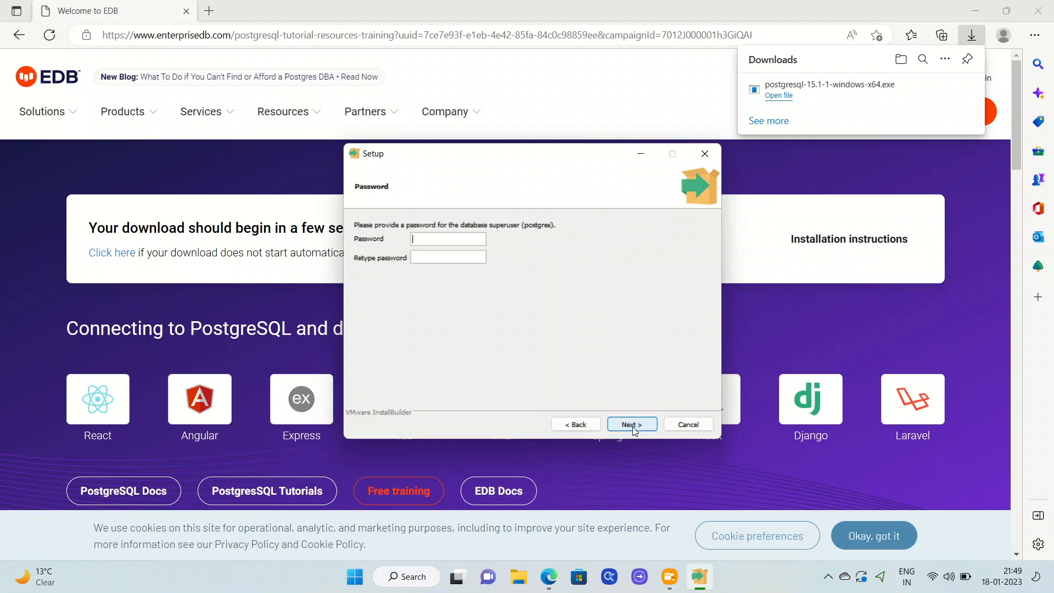
Step: Set the superuser password, keep port 5432 and the default locale, and start installing
type("postgrespostgres")
left_click(636, 426)
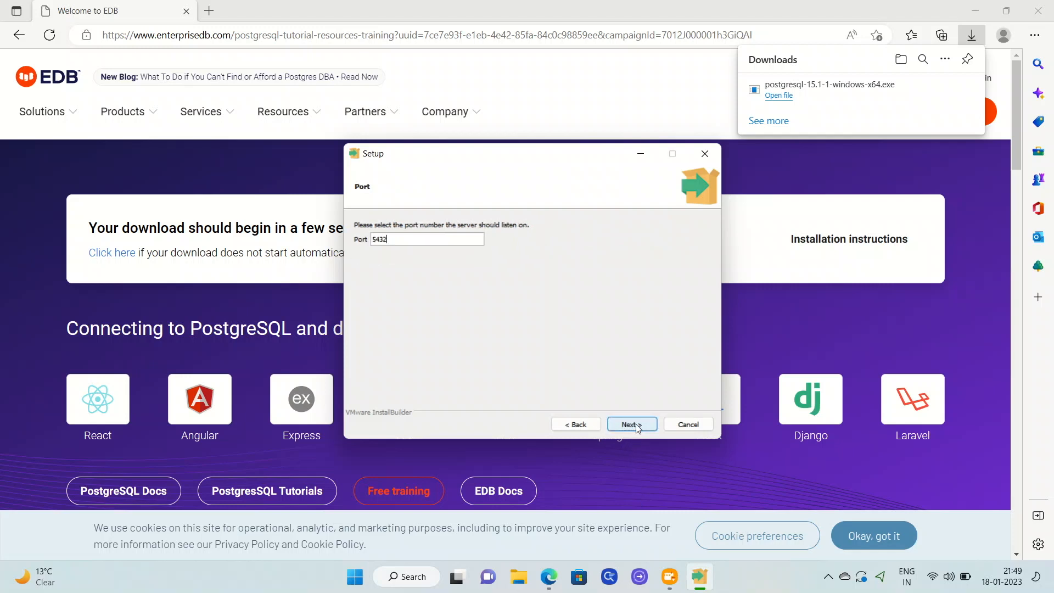
left_click(635, 424)
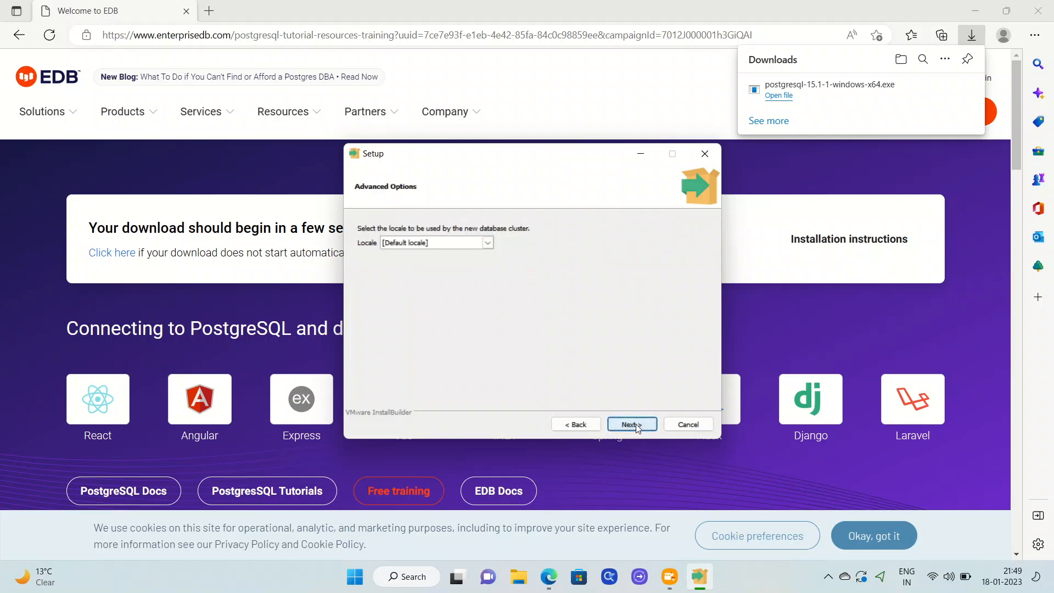
left_click(636, 426)
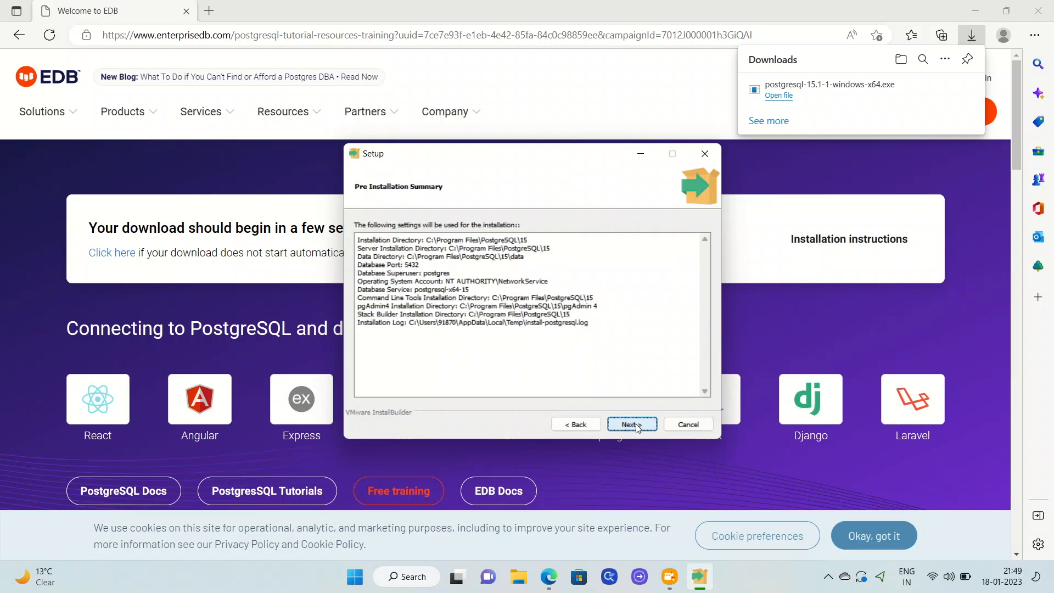
left_click(636, 425)
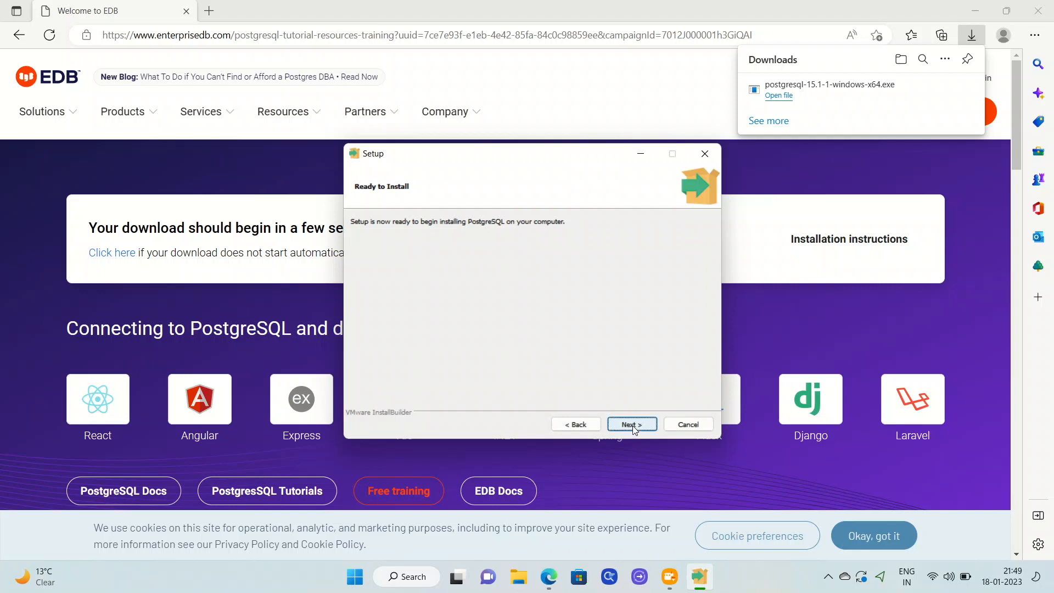
left_click(635, 424)
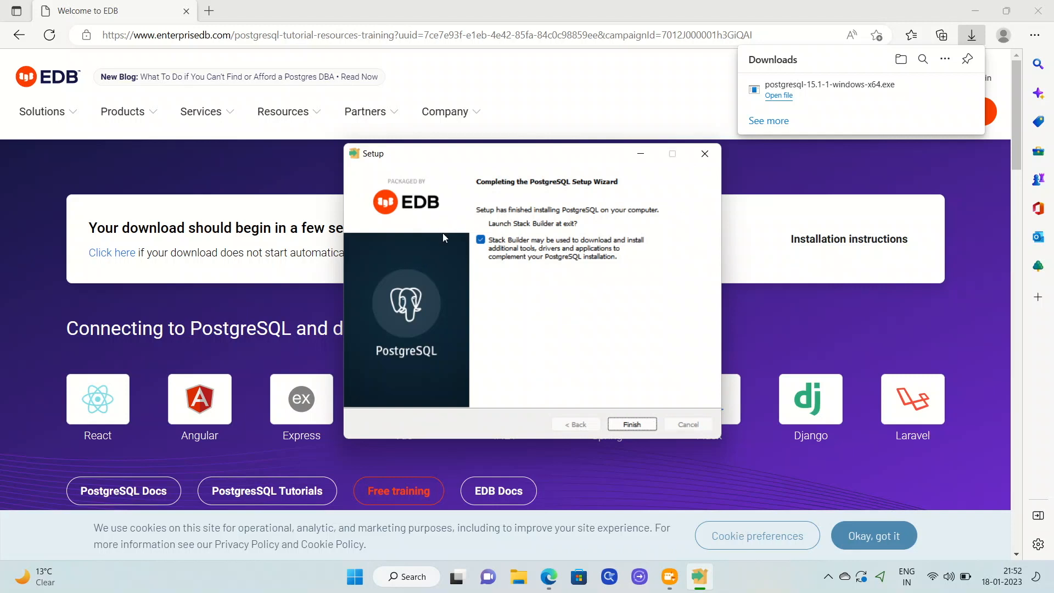
Step: Untick 'Launch Stack Builder at exit' and finish the PostgreSQL setup
left_click(481, 240)
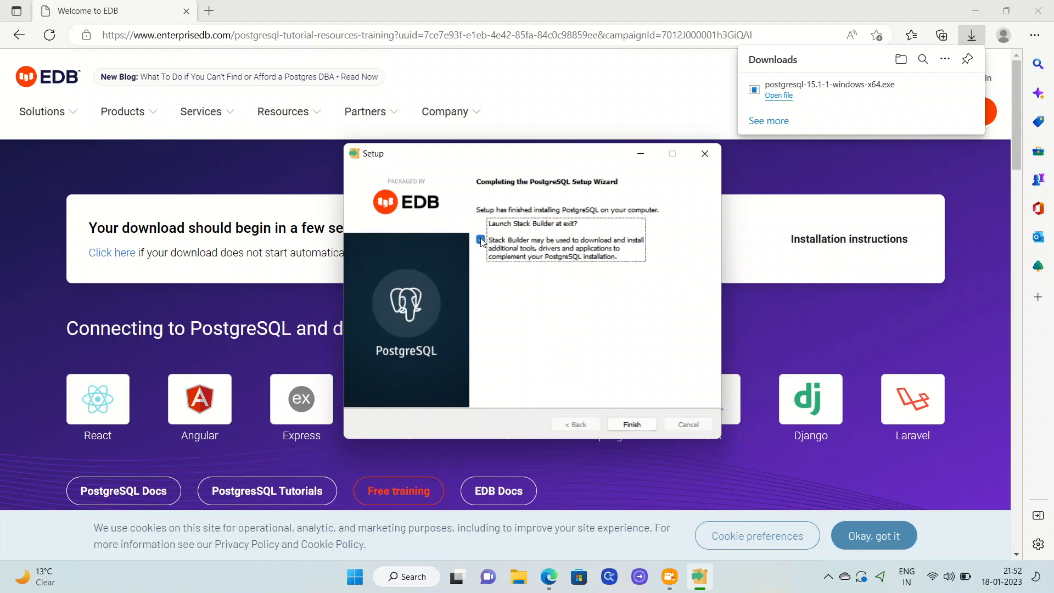
left_click(632, 424)
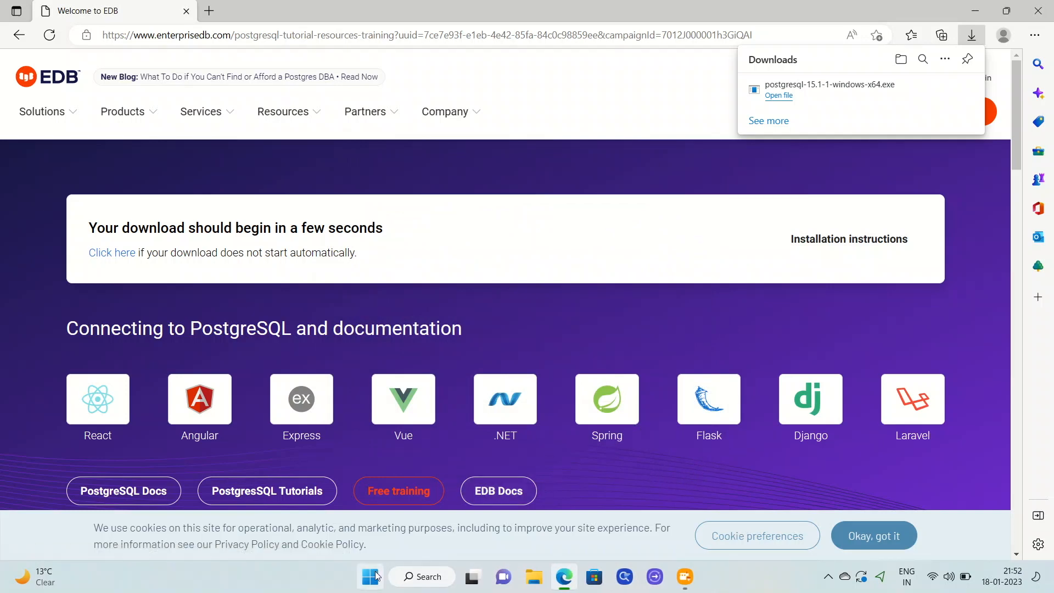
Step: Launch pgAdmin 4 from the PostgreSQL 15 folder in the Start menu's All apps list
left_click(368, 578)
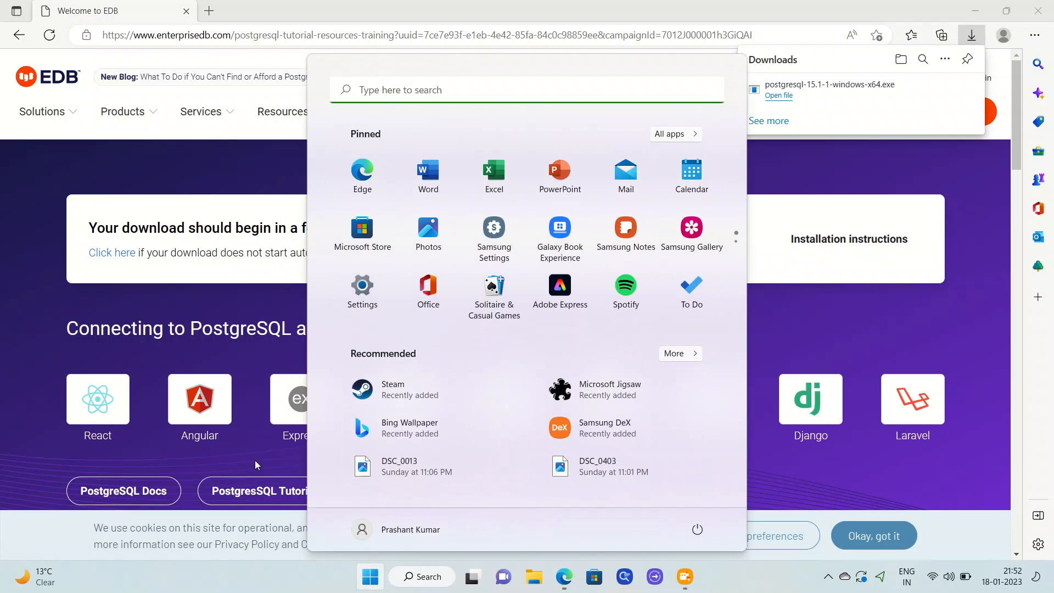
left_click(676, 134)
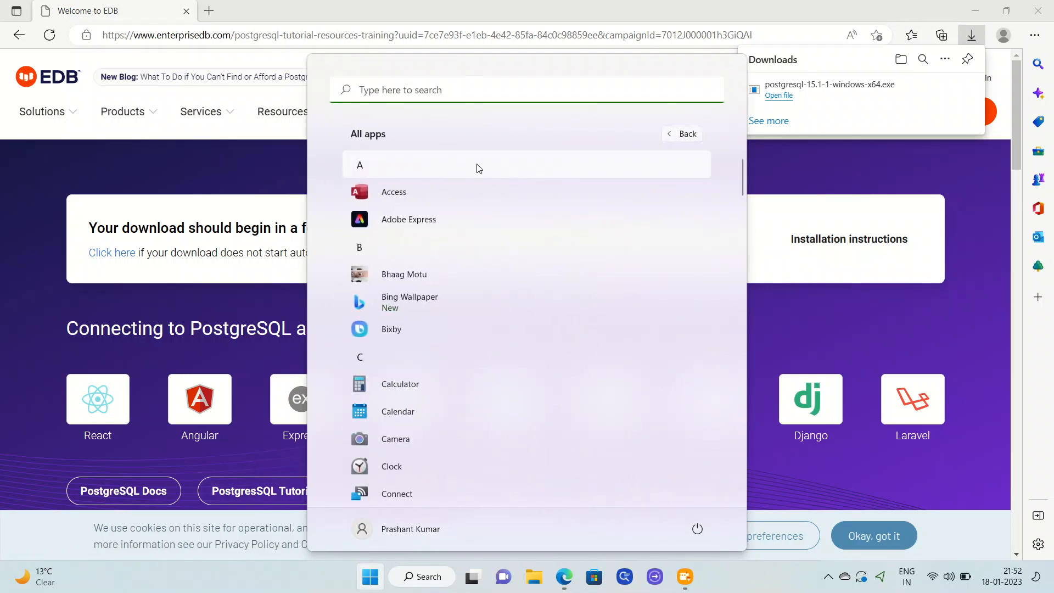
left_click(479, 168)
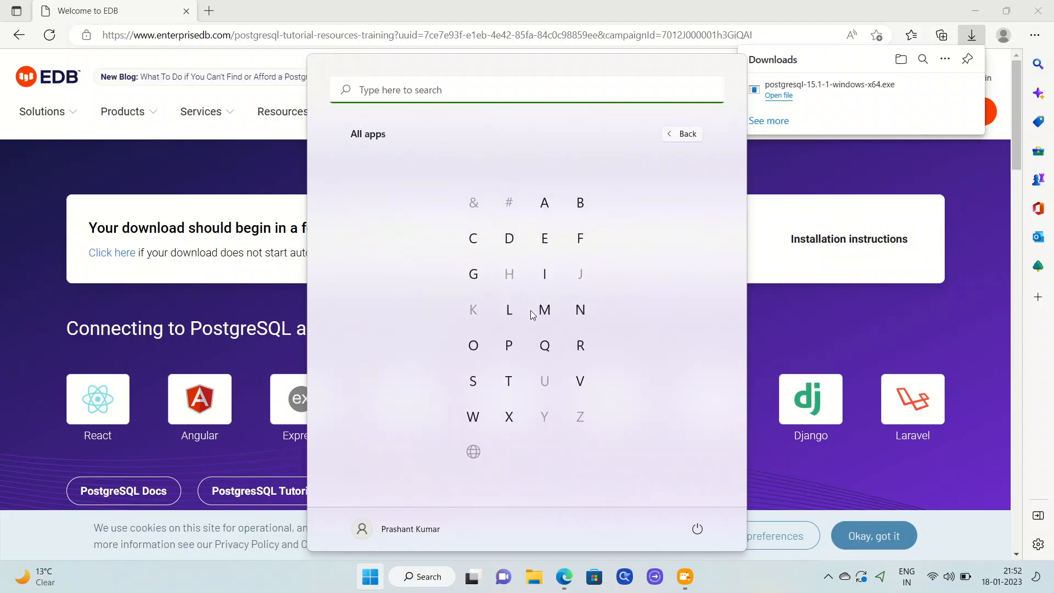
left_click(509, 345)
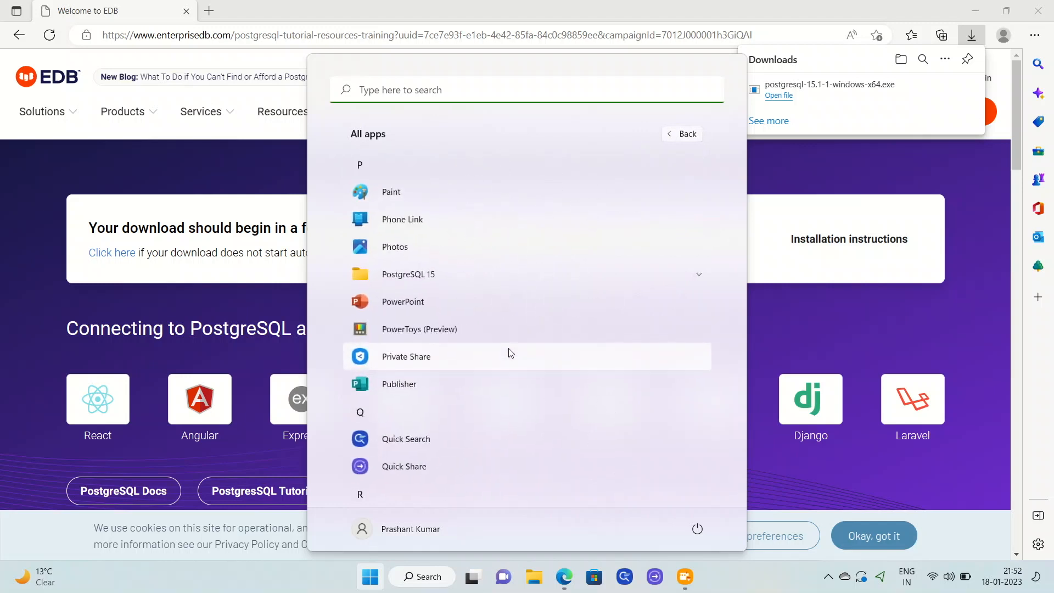
left_click(440, 278)
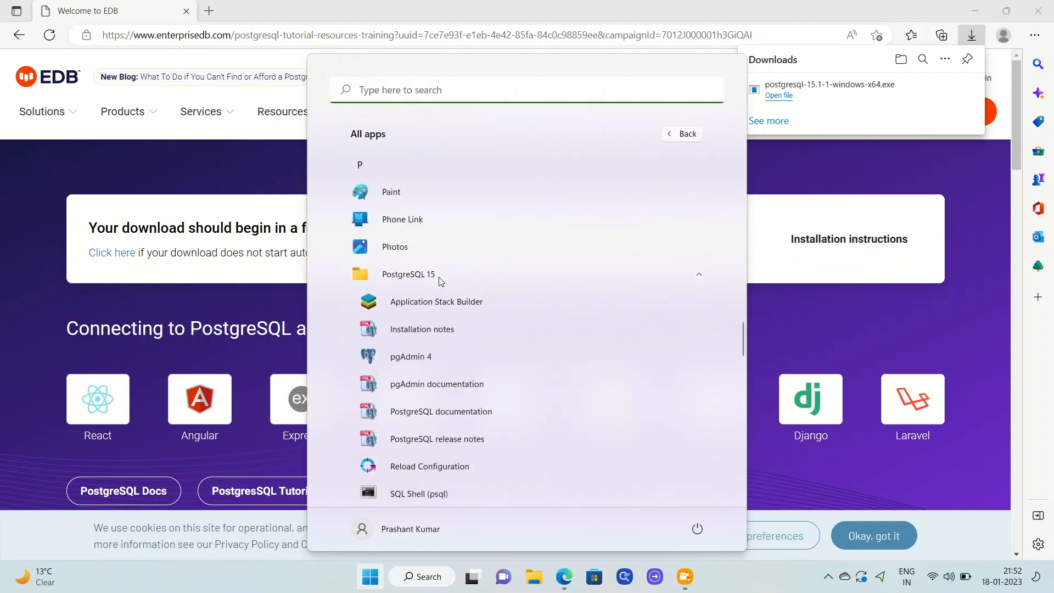
left_click(452, 359)
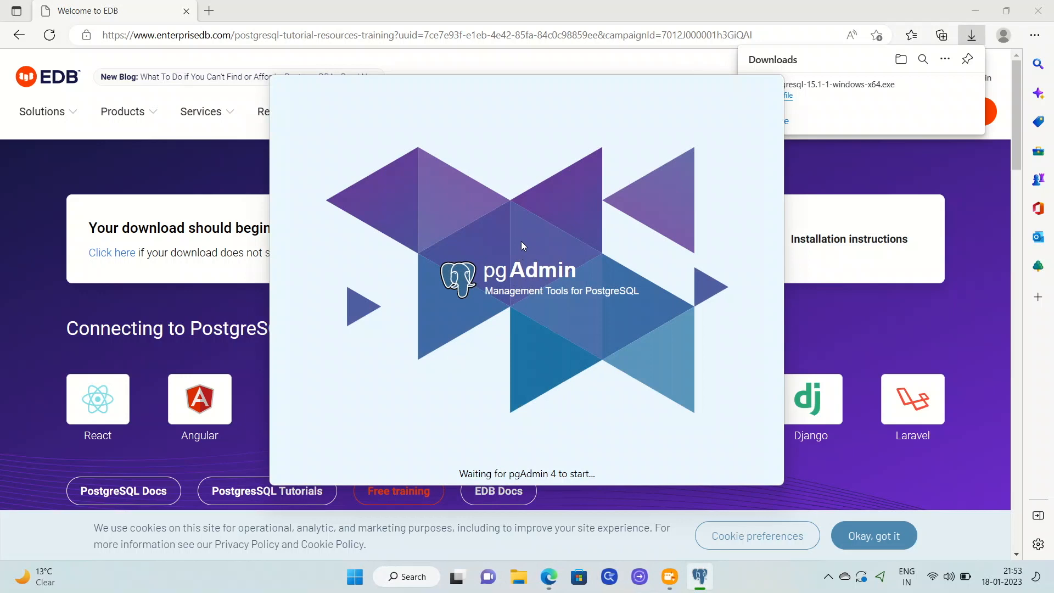
Step: Check the hidden tray icons for pgAdmin while it starts, then return to its window
left_click(829, 578)
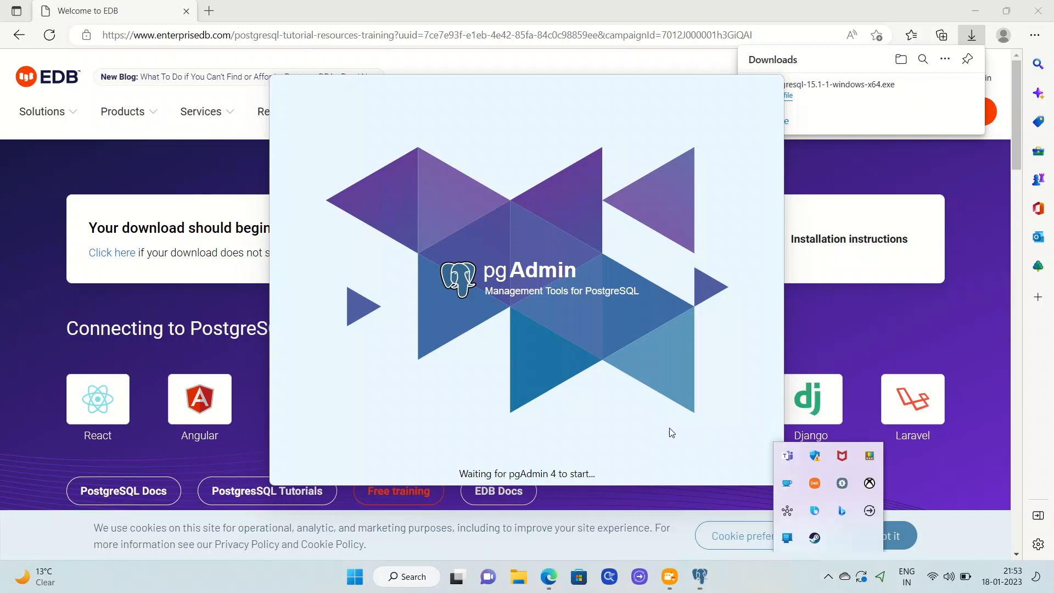
left_click(566, 390)
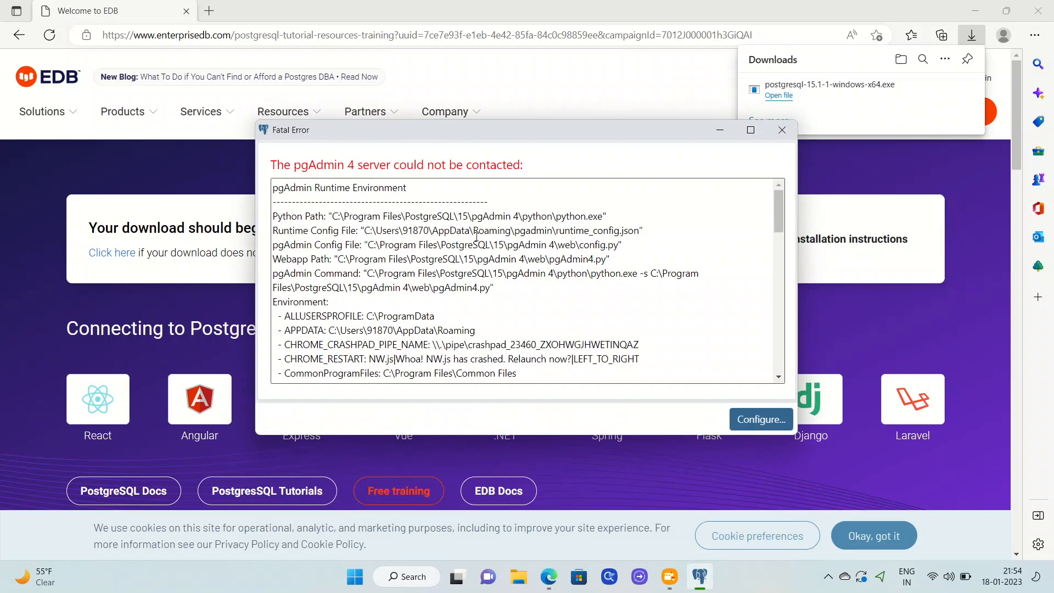
Step: Review the Fatal Error details, then bring up the pgAdmin 4 Configuration dialog
scroll(570, 294, "down", 15)
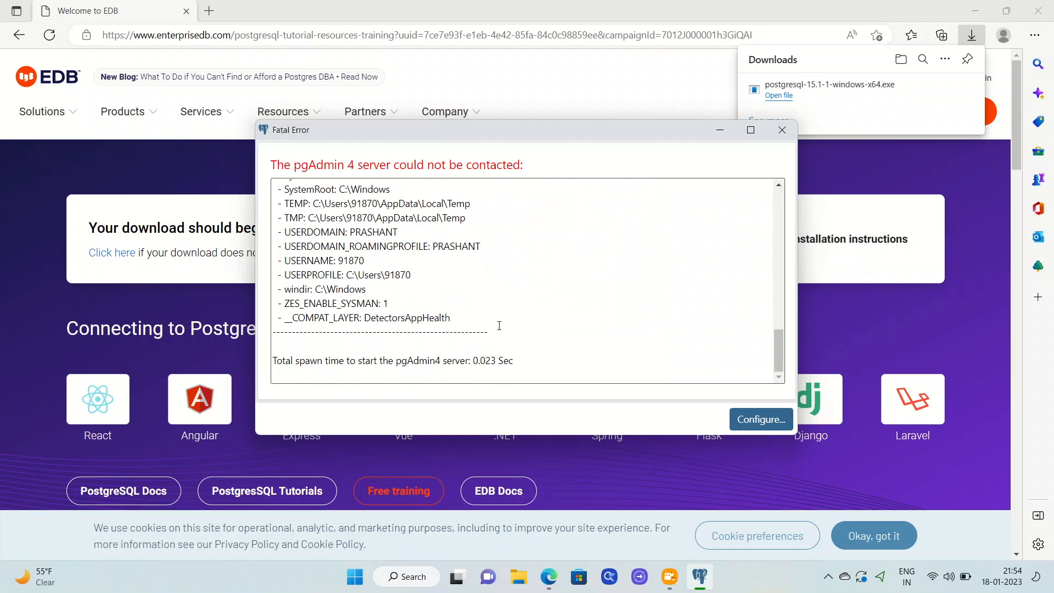
scroll(514, 262, "up", 10)
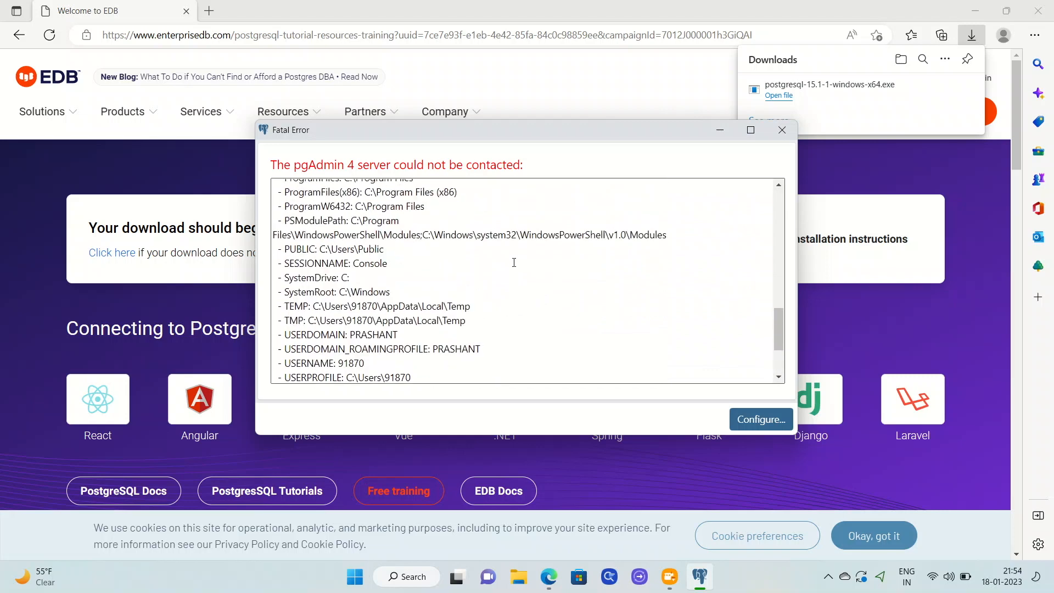
scroll(513, 263, "up", 4)
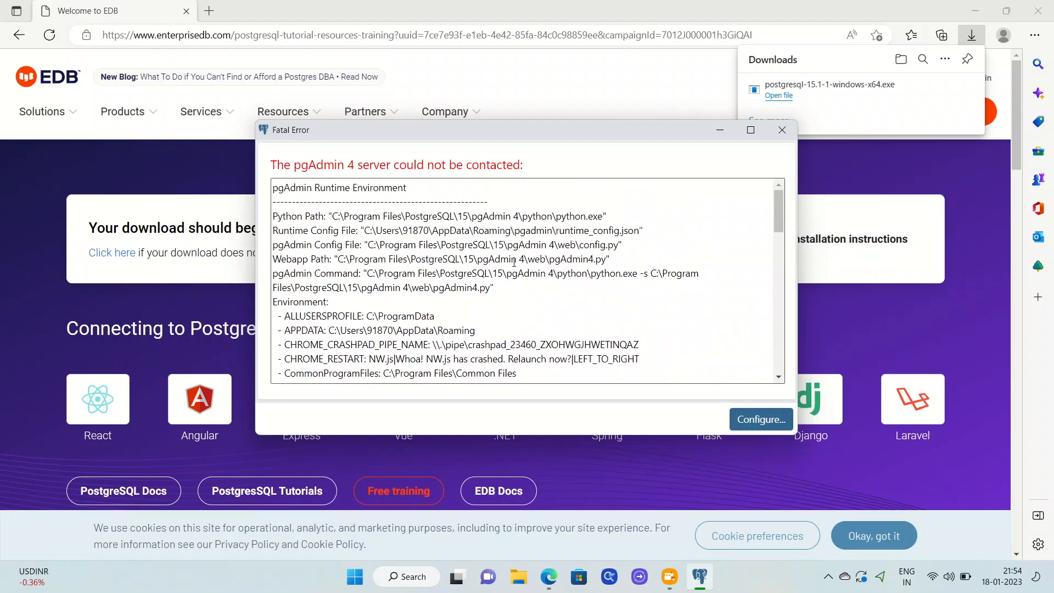
left_click(762, 423)
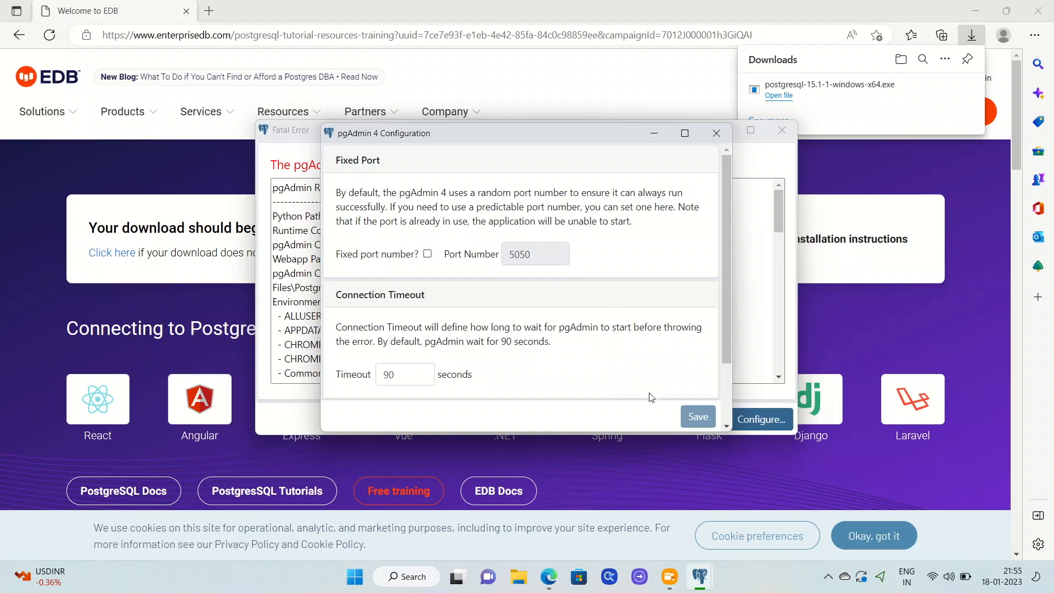
Step: Enable fixed port 5050, save it, accept the quit prompt, and close the Fatal Error window
scroll(649, 373, "down", 2)
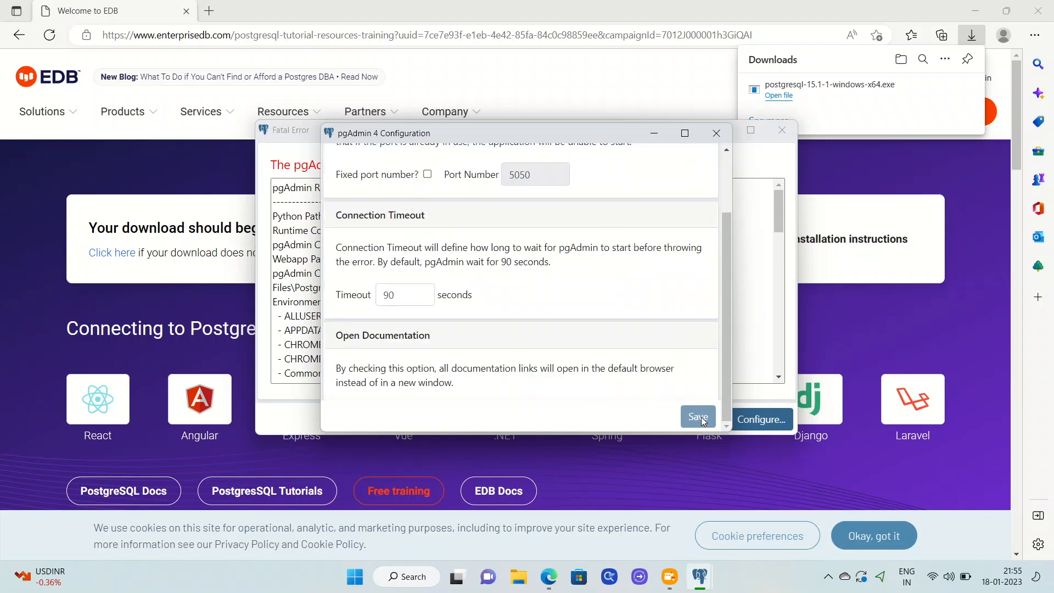
scroll(560, 278, "up", 2)
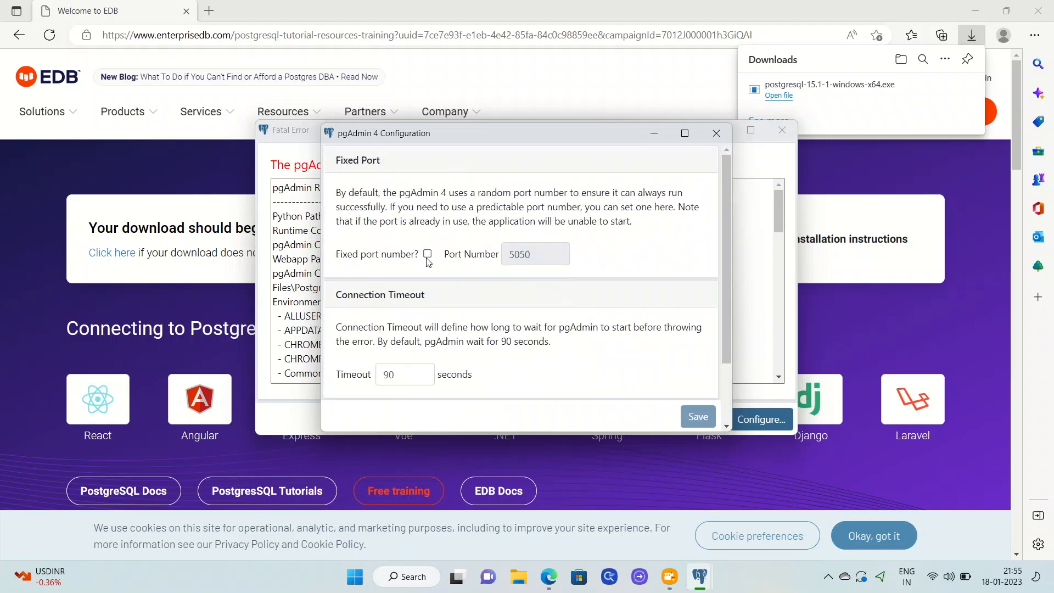
left_click(427, 254)
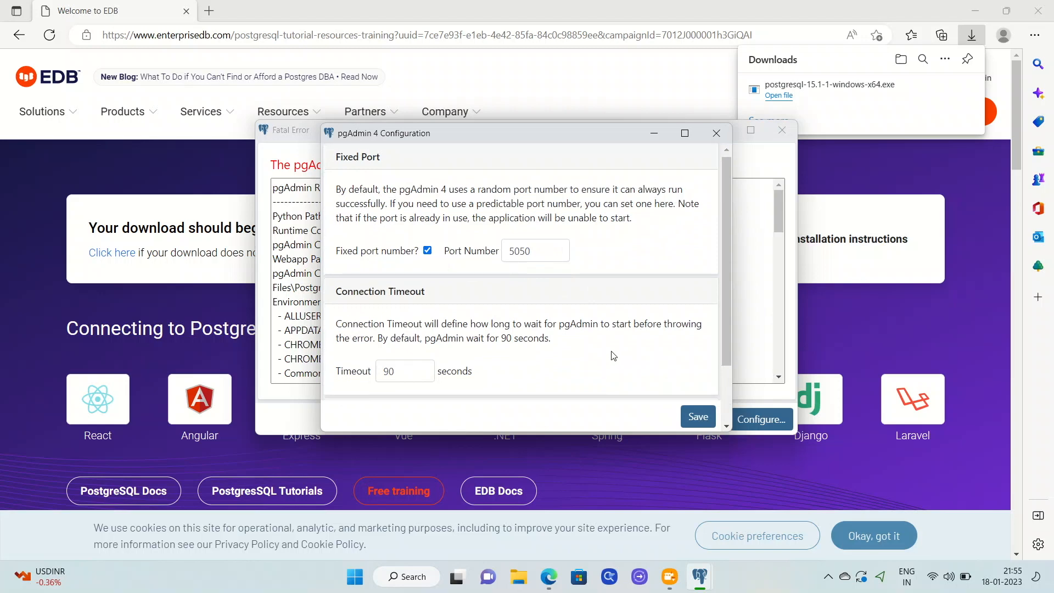
scroll(614, 355, "down", 2)
scroll(613, 356, "up", 2)
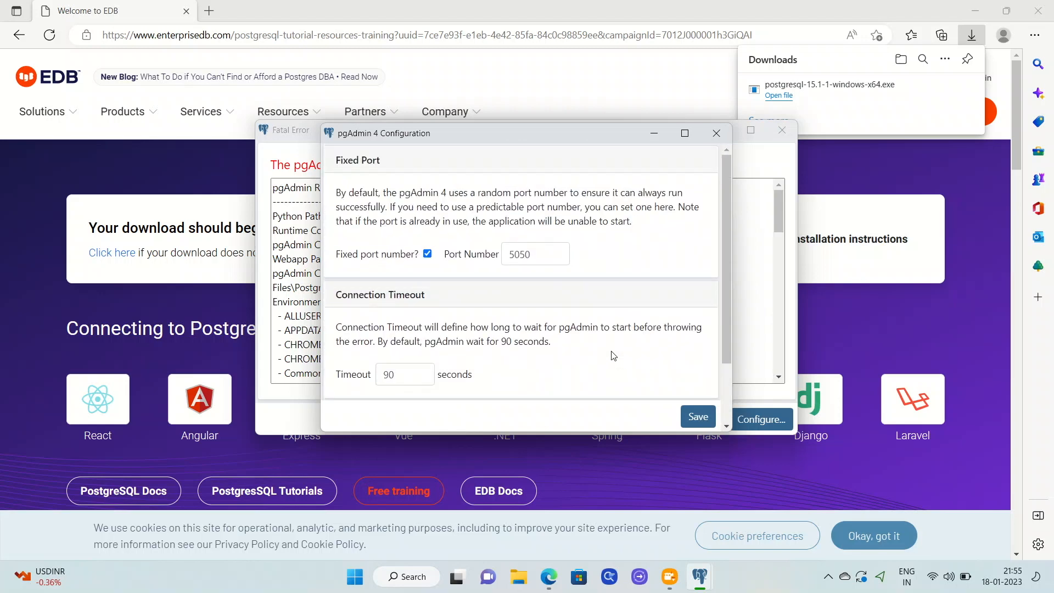
scroll(613, 356, "down", 2)
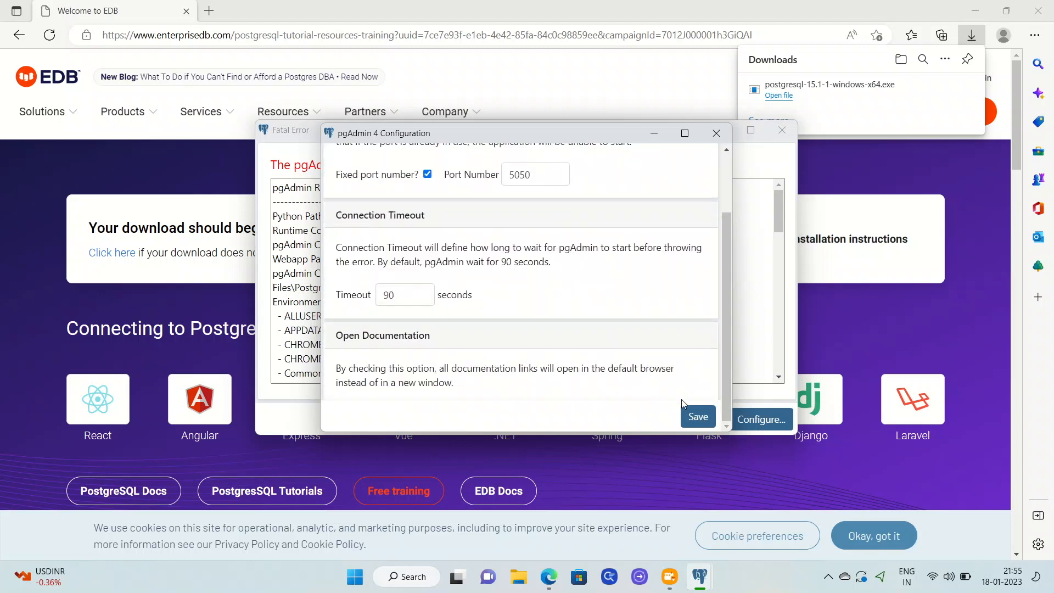
left_click(695, 415)
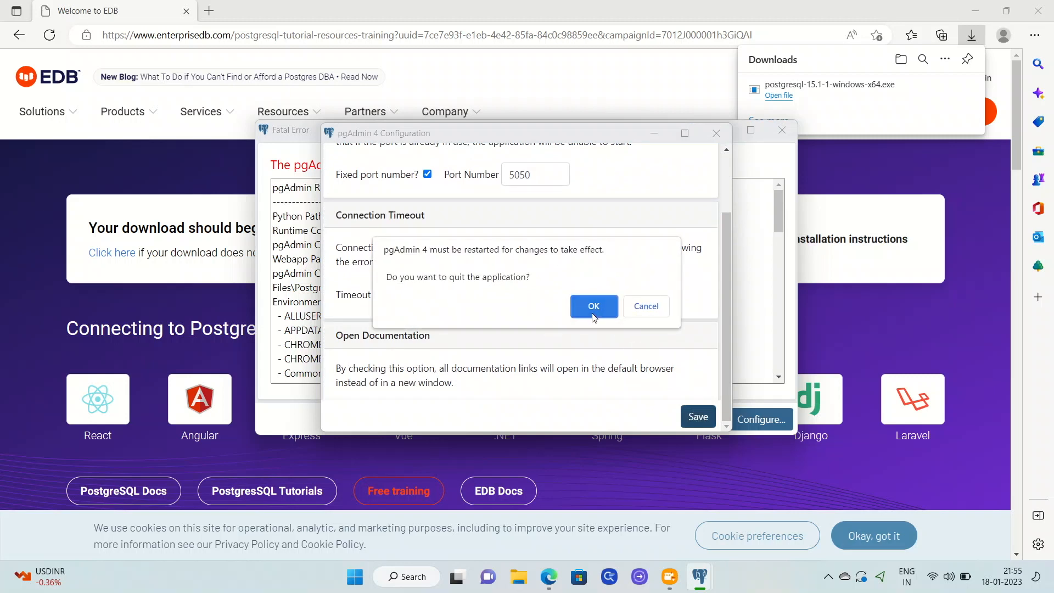
left_click(644, 310)
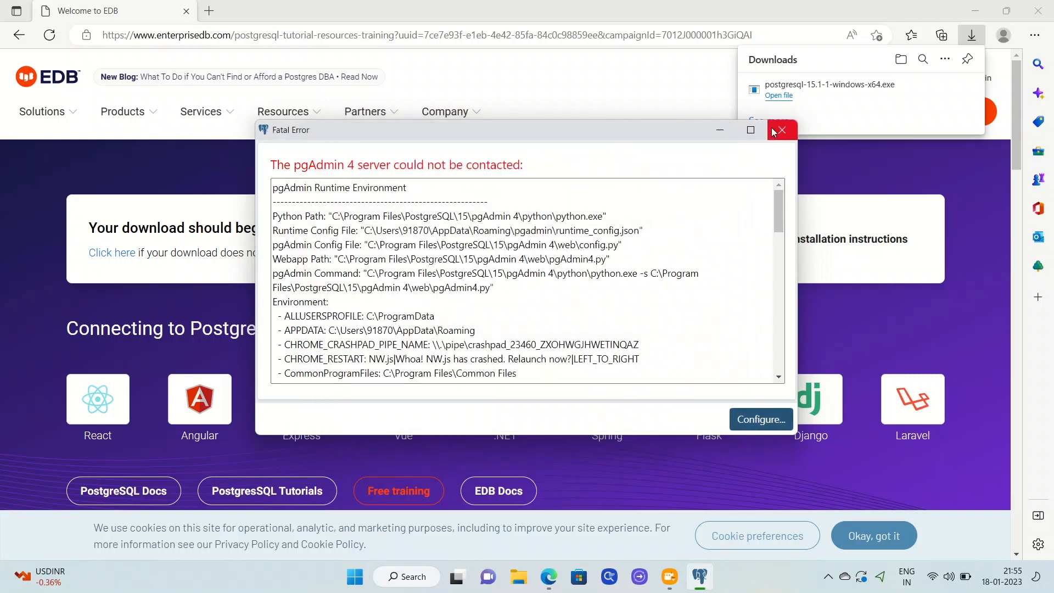
left_click(774, 133)
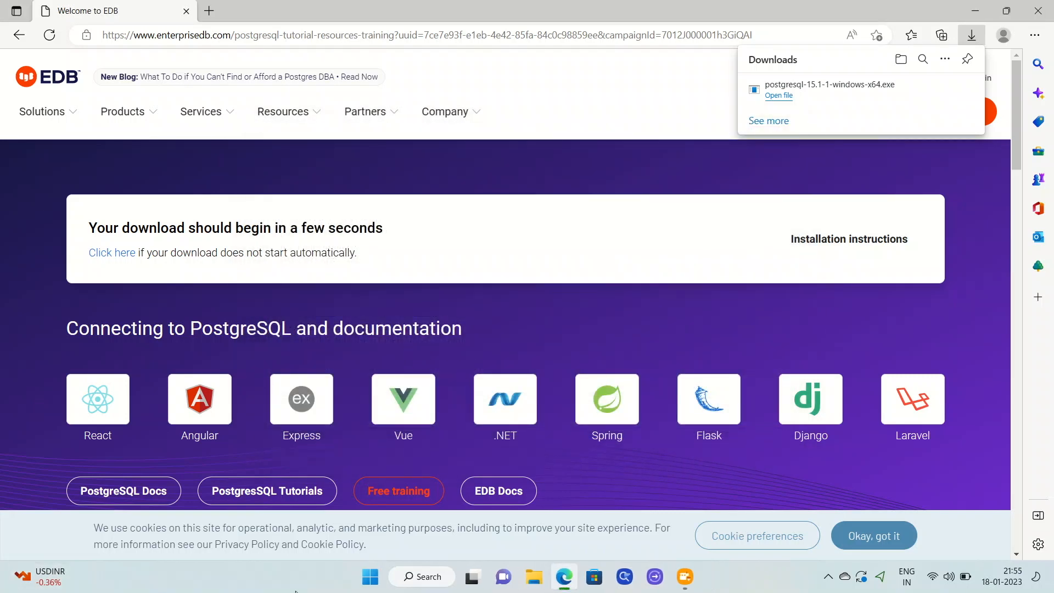
Step: Relaunch pgAdmin 4 by searching 'pg' from the Windows Start menu
left_click(370, 579)
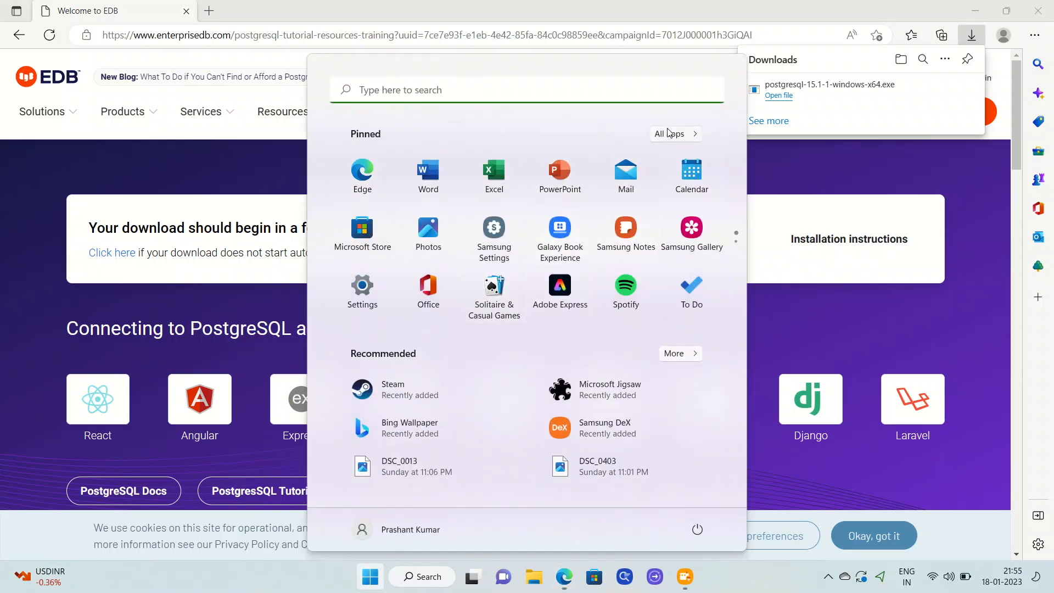
left_click(614, 90)
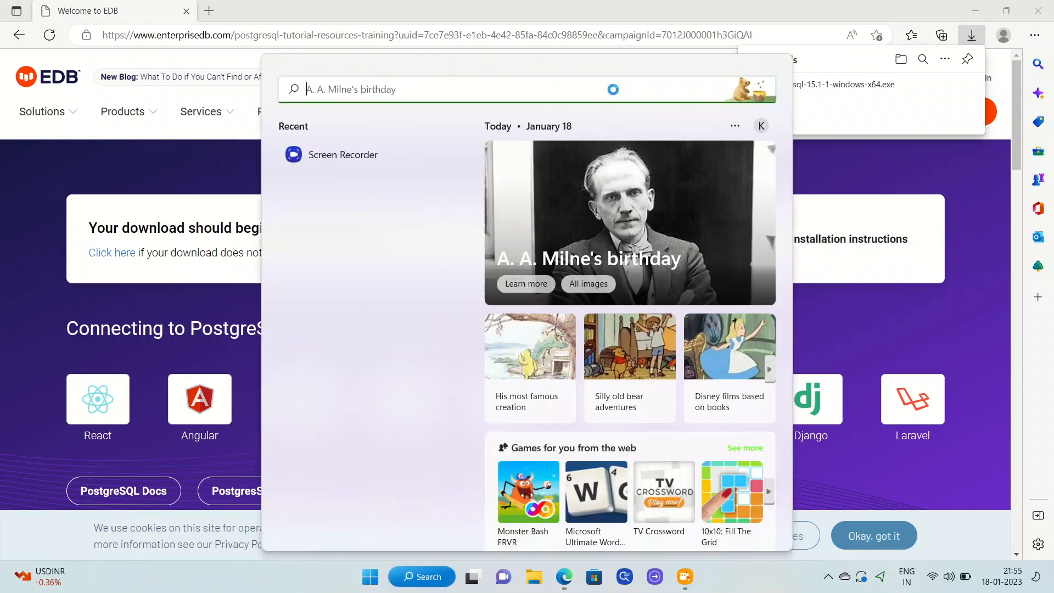
type("pg")
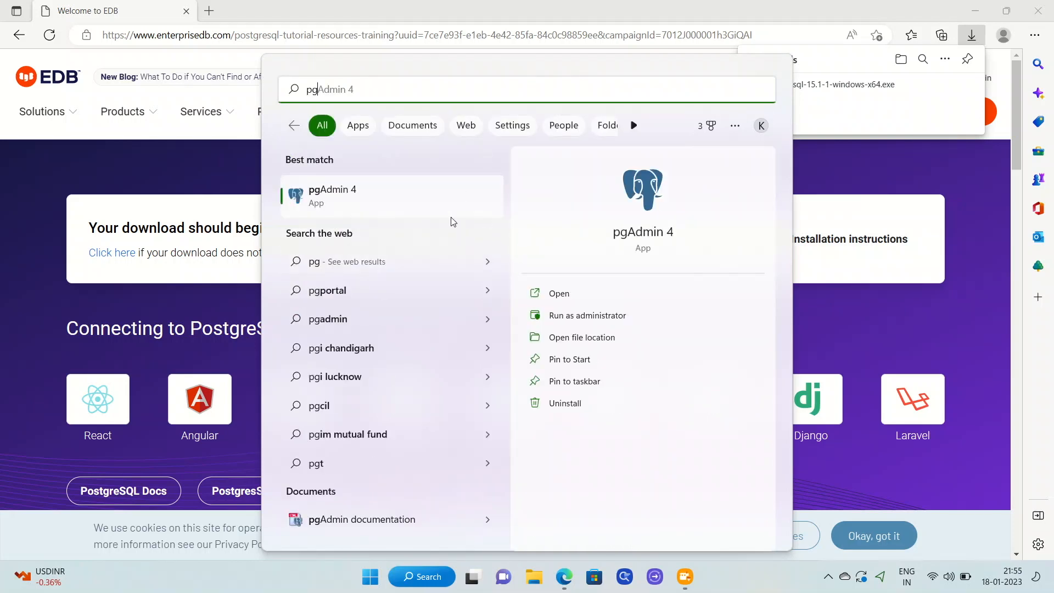
left_click(405, 198)
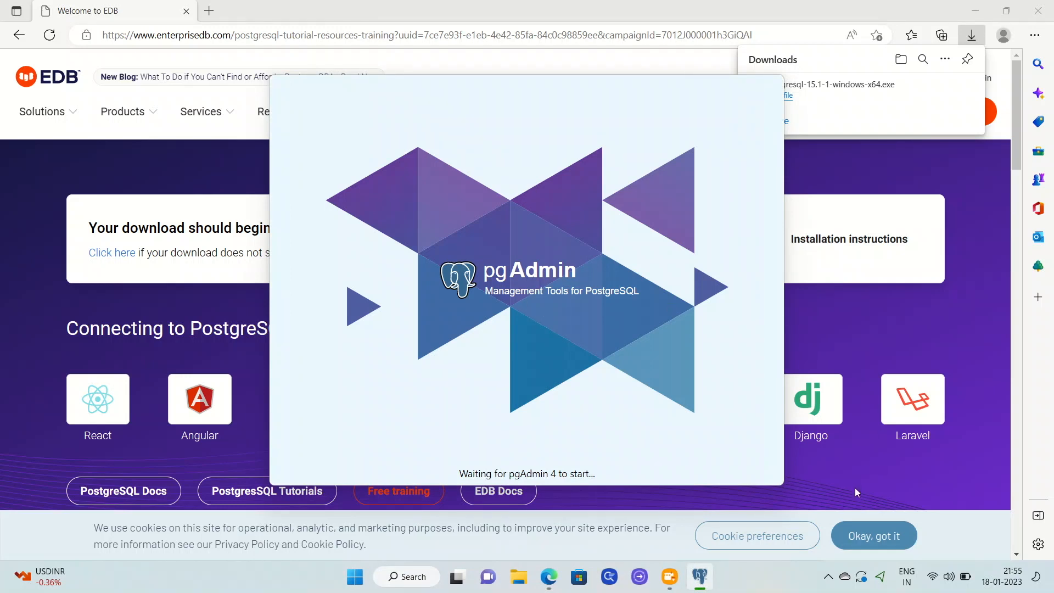
Step: Bring the started pgAdmin 4 window back and set its master password
left_click(829, 578)
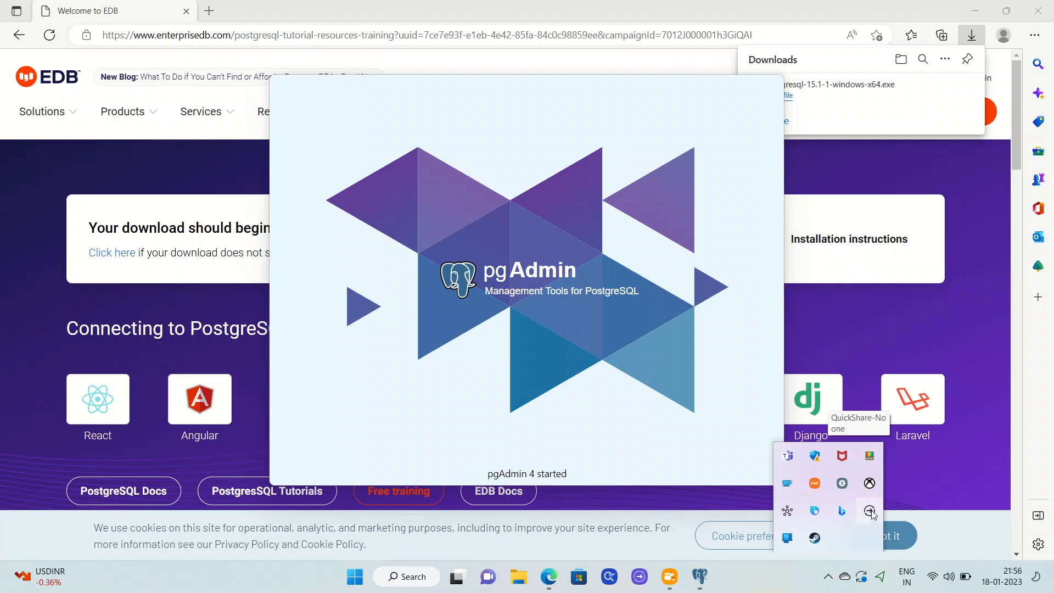
left_click(508, 377)
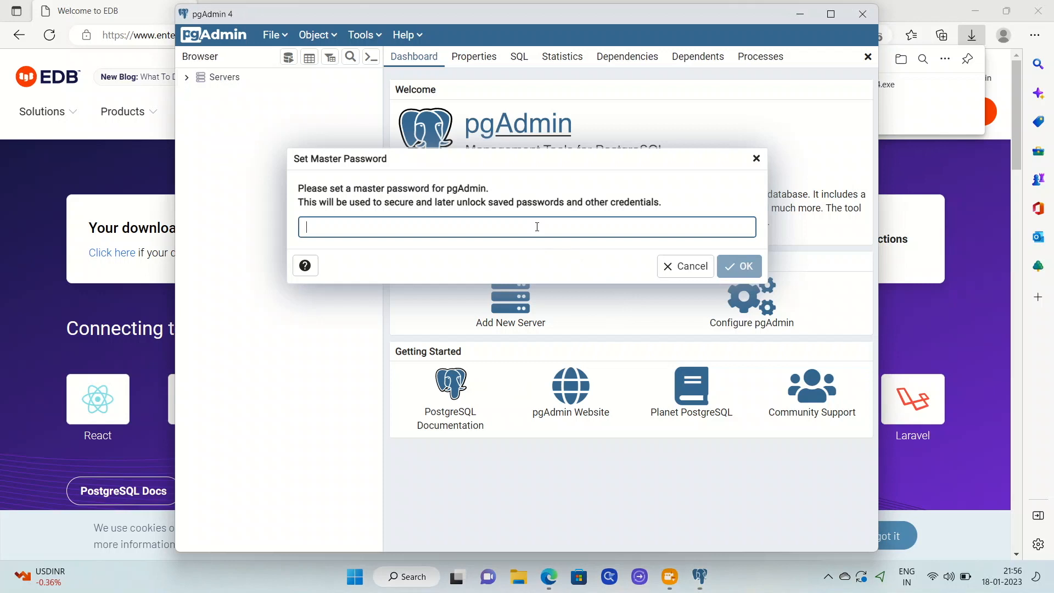
type("postgres")
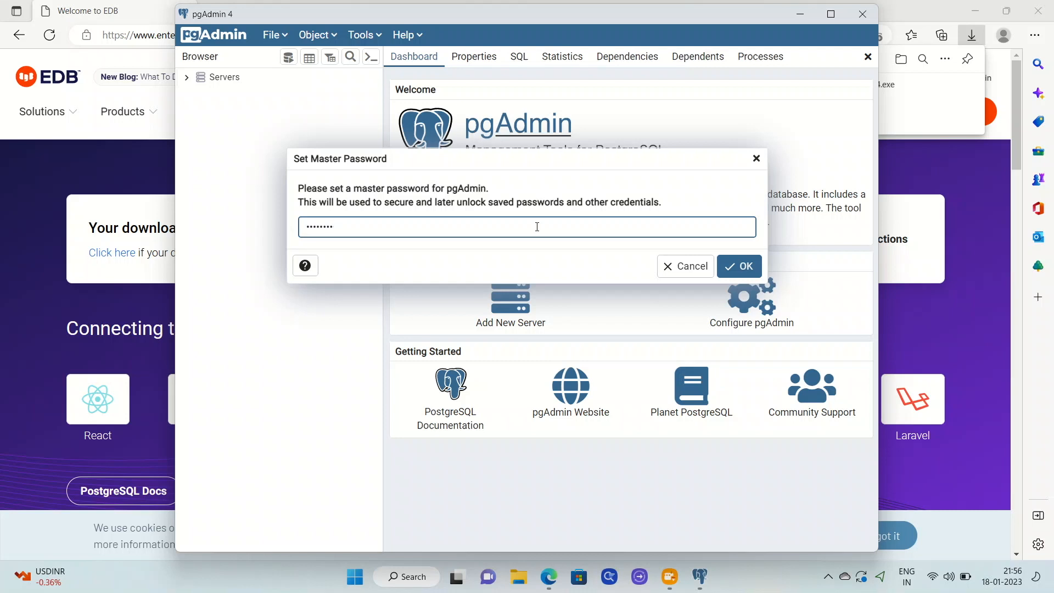
left_click(748, 272)
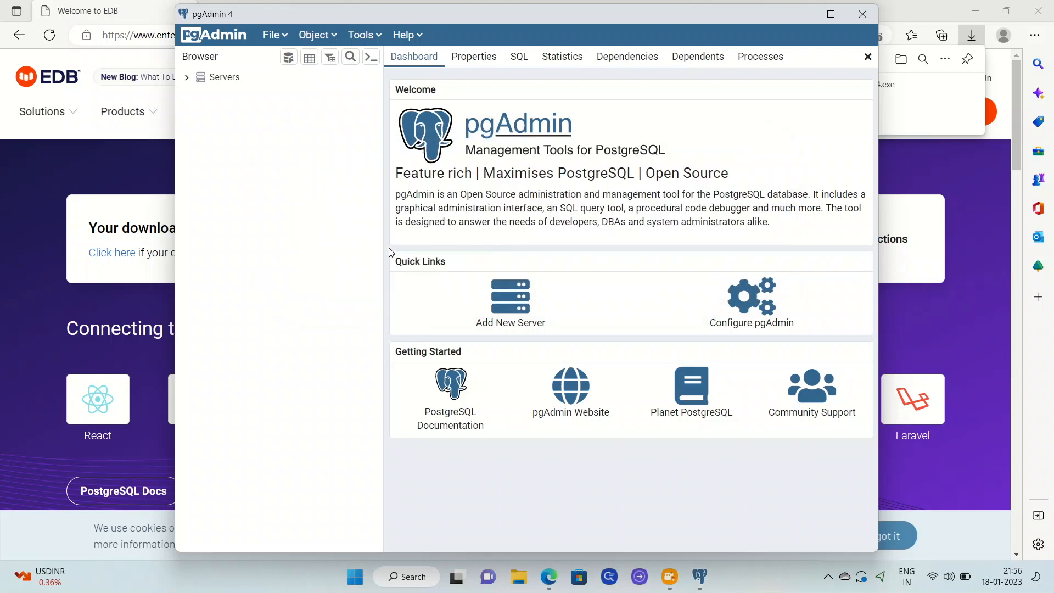
Step: Connect to the PostgreSQL 15 server with its password and expand its Databases
left_click(187, 79)
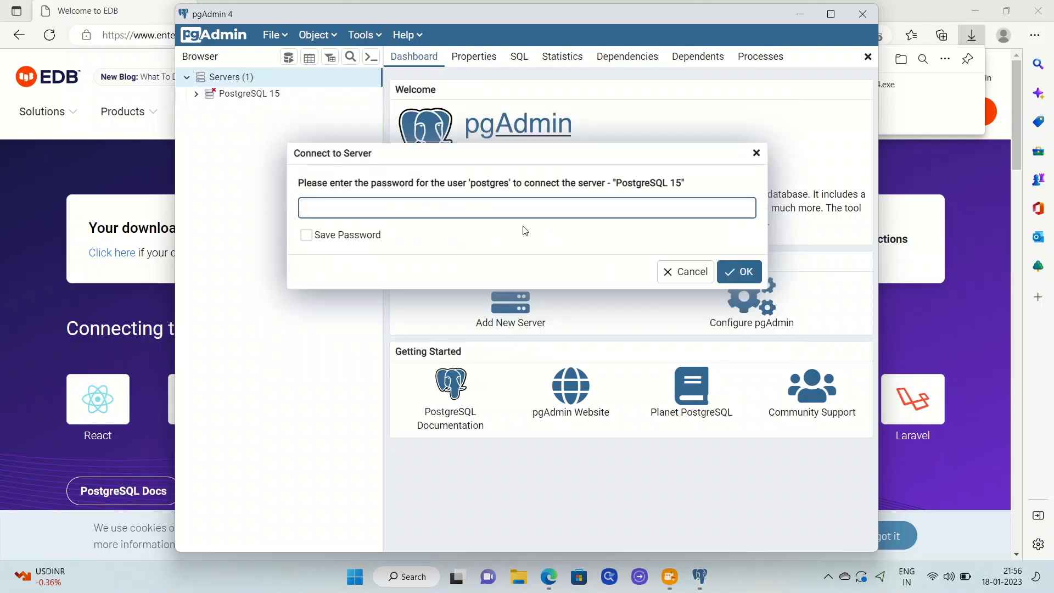
type("postgres")
left_click(758, 275)
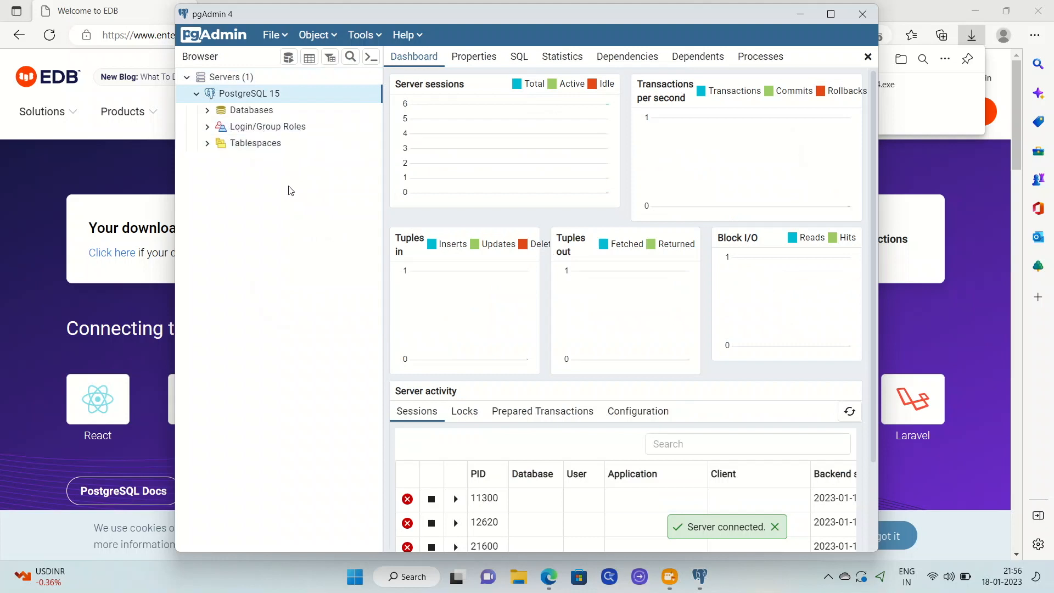
left_click(208, 110)
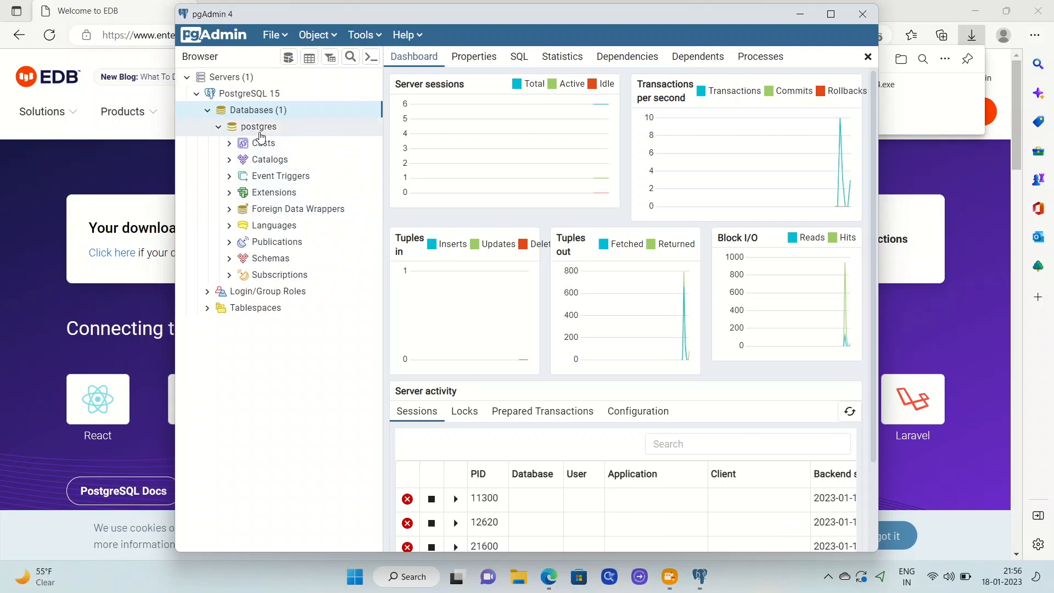
Step: Create a new database named 'test' with postgres as owner
right_click(265, 115)
mouse_move(324, 127)
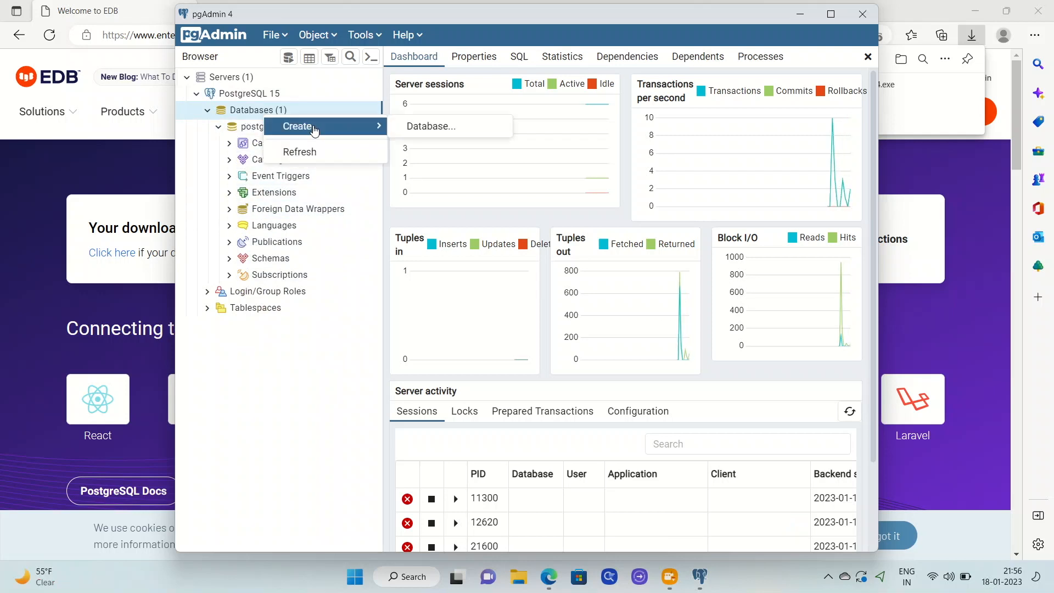
left_click(423, 128)
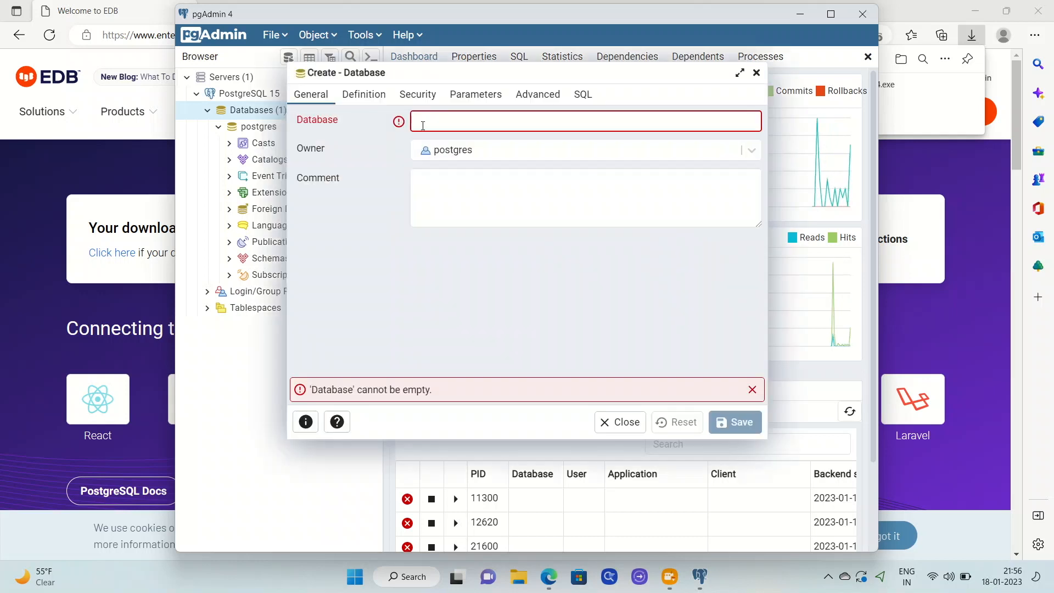
type("test")
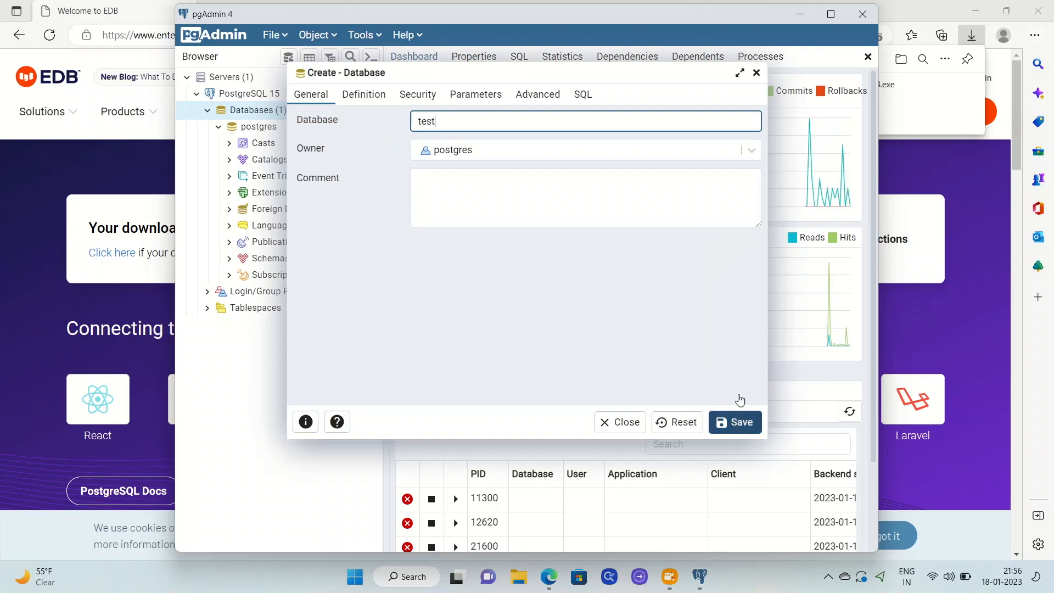
left_click(744, 150)
left_click(748, 150)
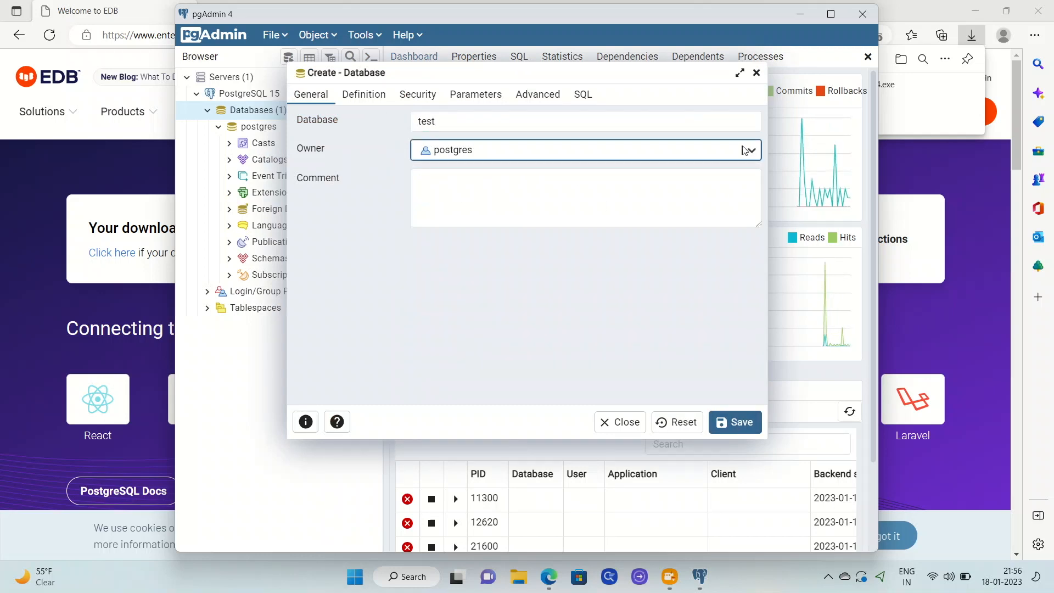
left_click(739, 423)
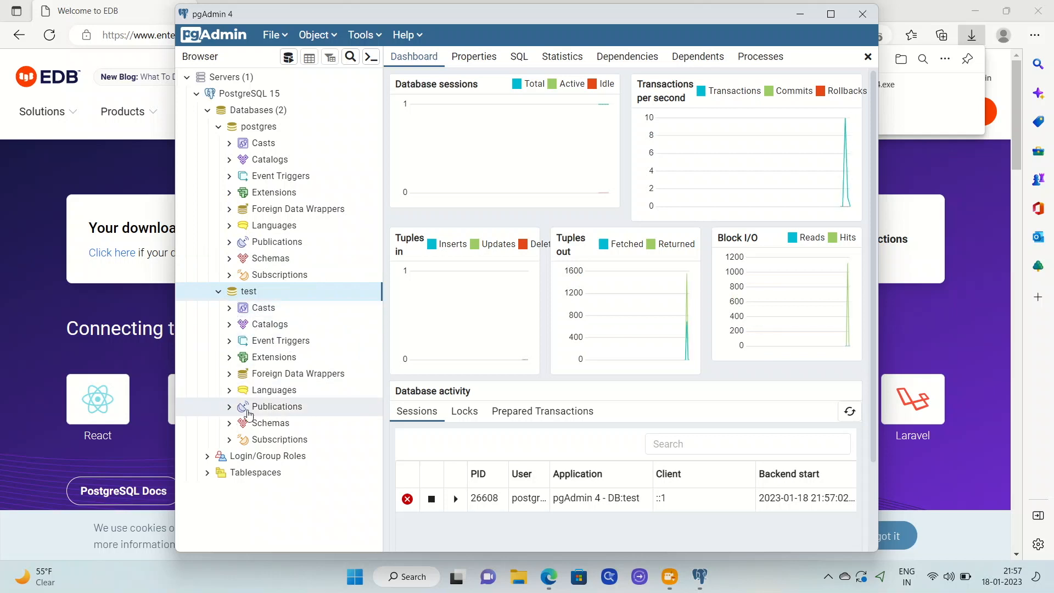
Step: Add a schema named 'Account' under the test database's Schemas
left_click(257, 428)
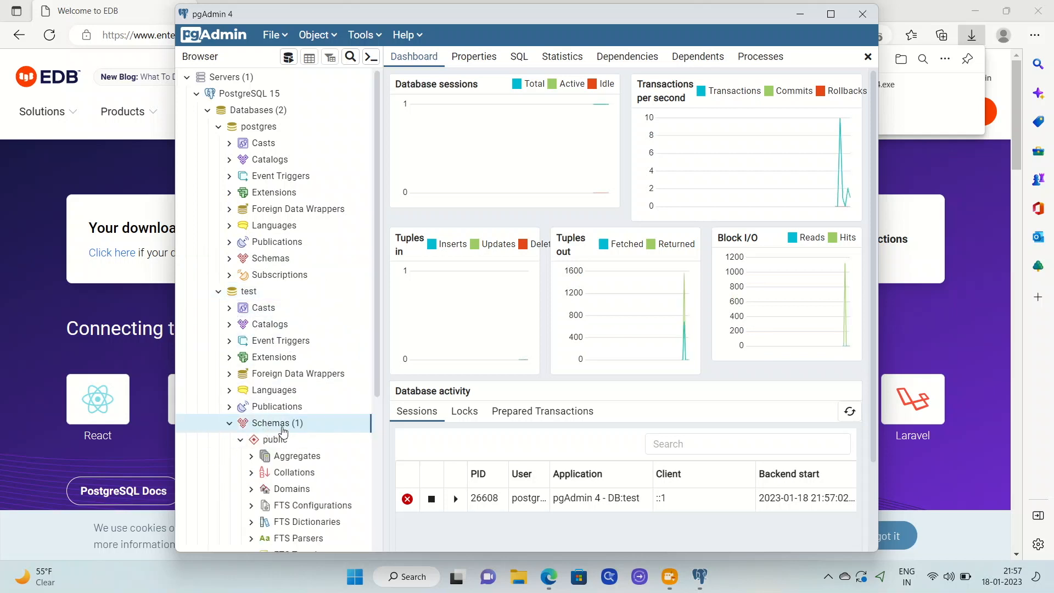
right_click(282, 431)
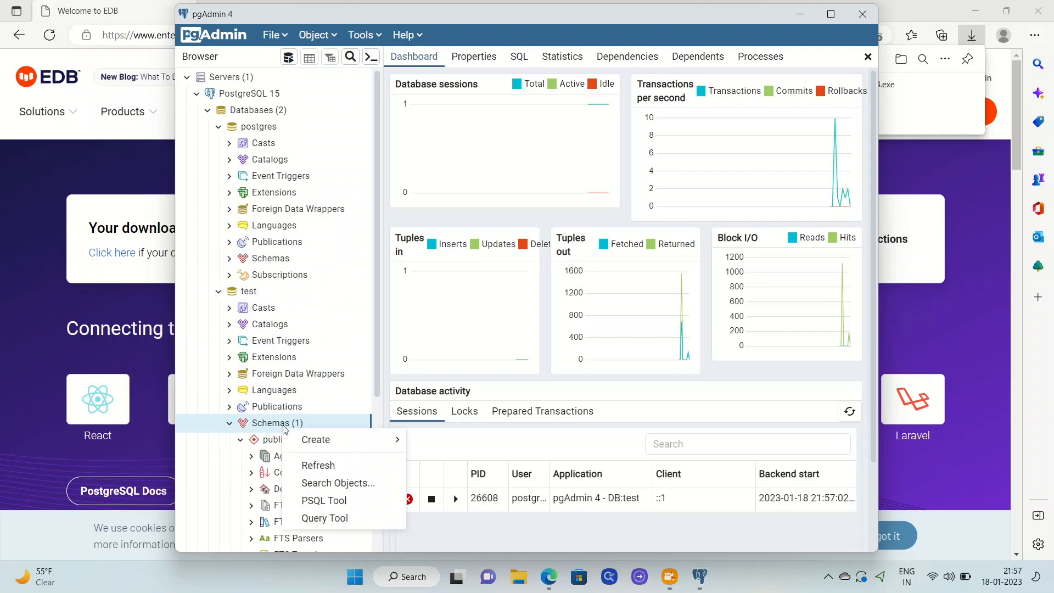
mouse_move(349, 446)
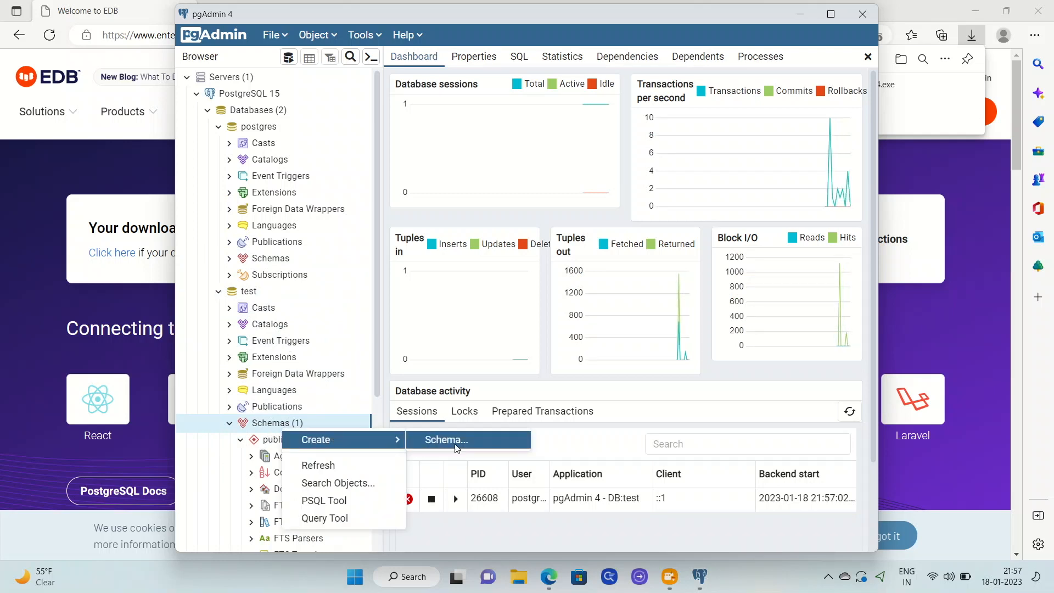
left_click(447, 441)
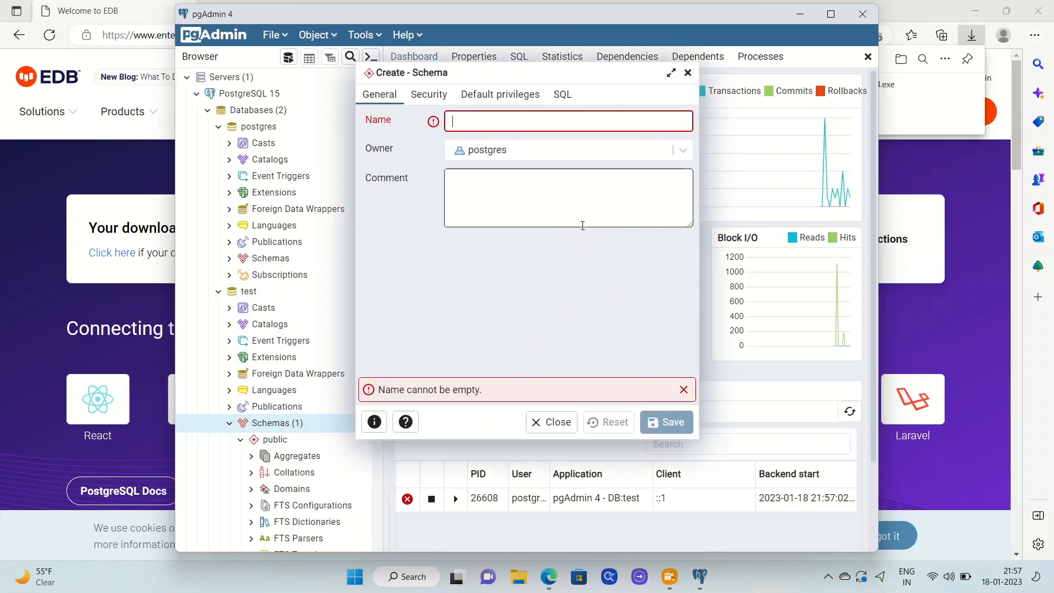
type("Account")
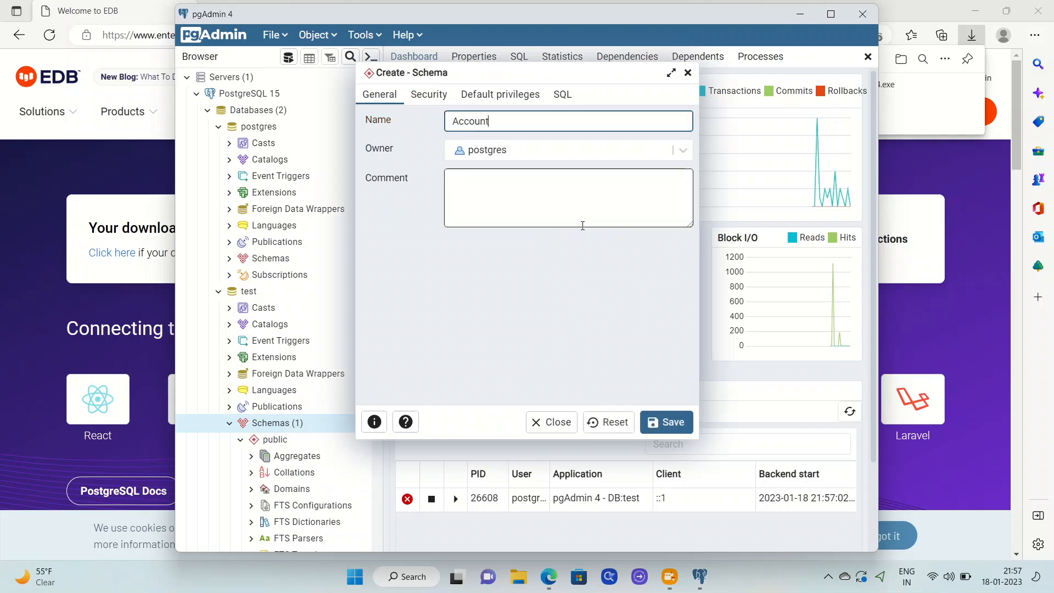
left_click(672, 426)
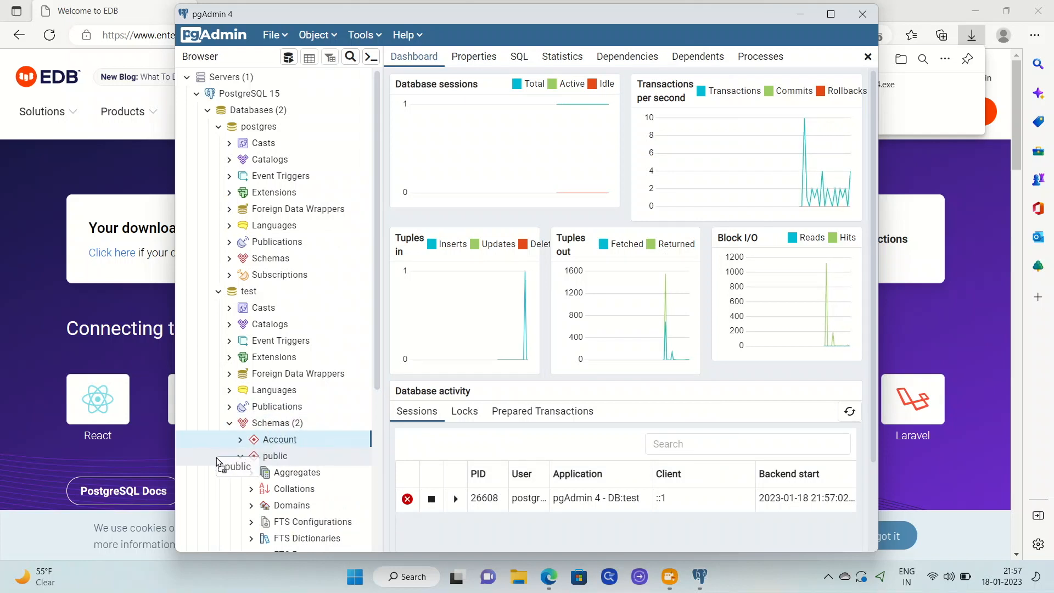
Step: Start creating a new table in the Account schema
left_click(239, 457)
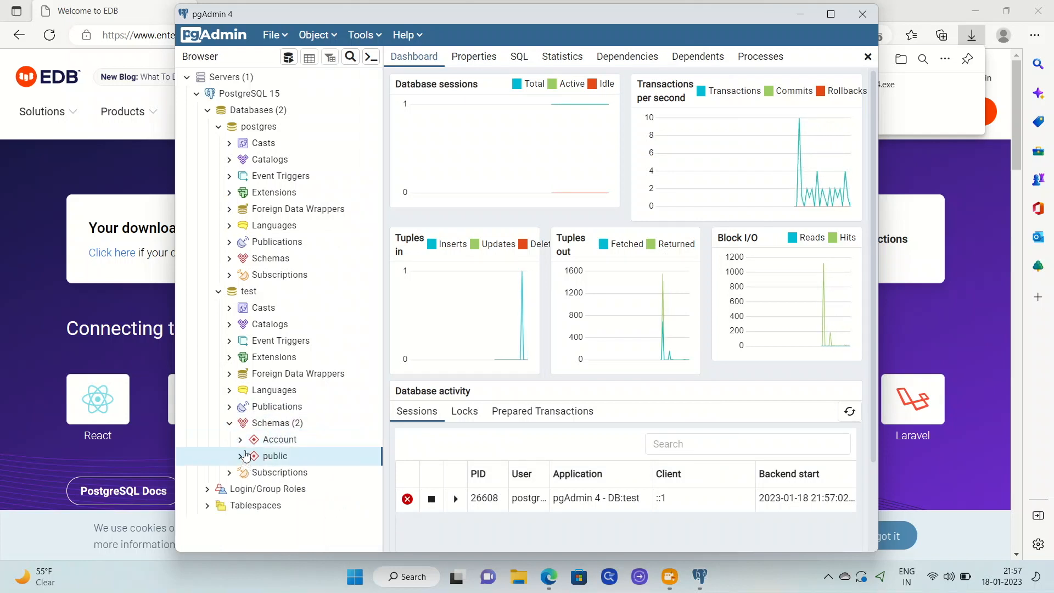
left_click(255, 441)
scroll(274, 431, "down", 5)
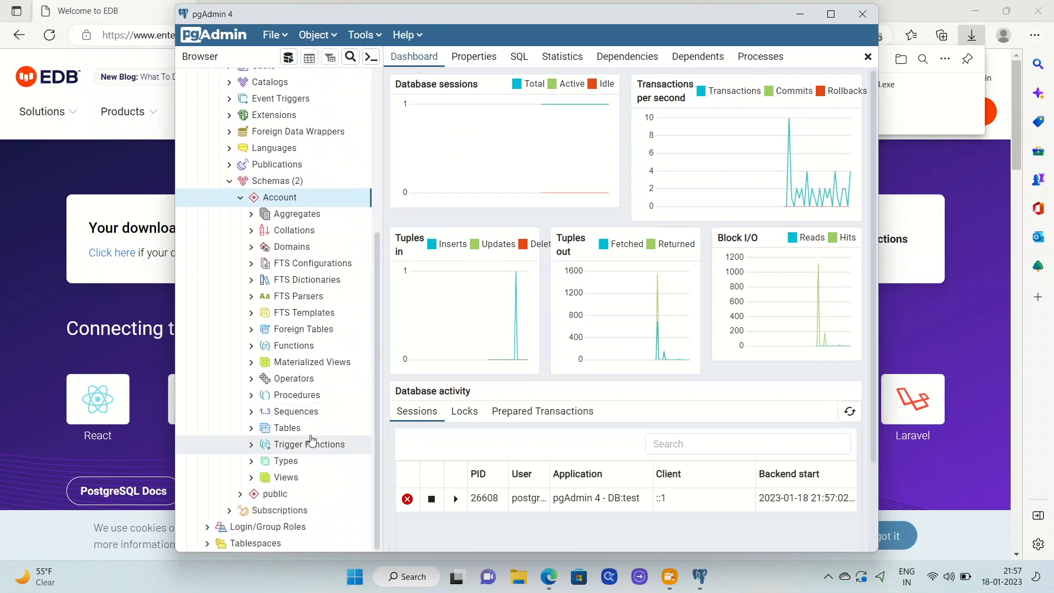
right_click(306, 428)
mouse_move(369, 439)
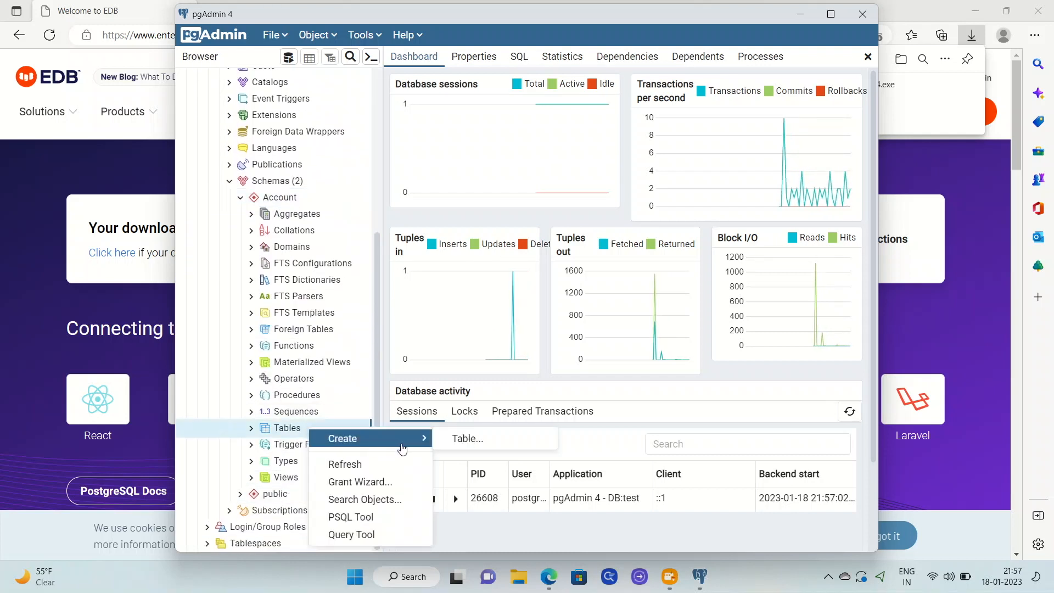
left_click(500, 438)
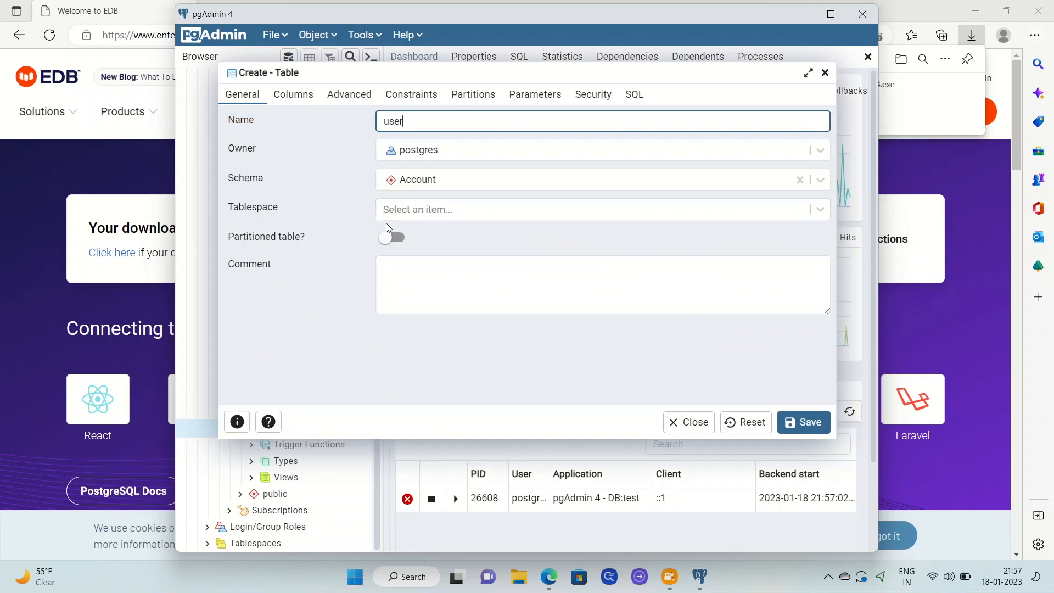
Step: Define column 'id' as bigint primary key, then add a second empty column row
left_click(307, 96)
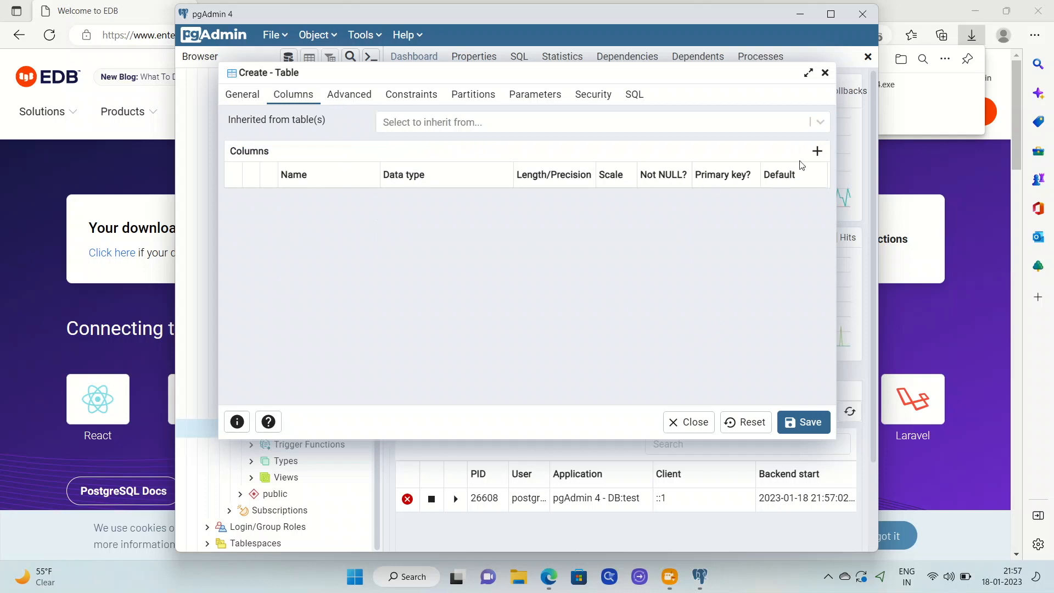
left_click(817, 152)
left_click(305, 201)
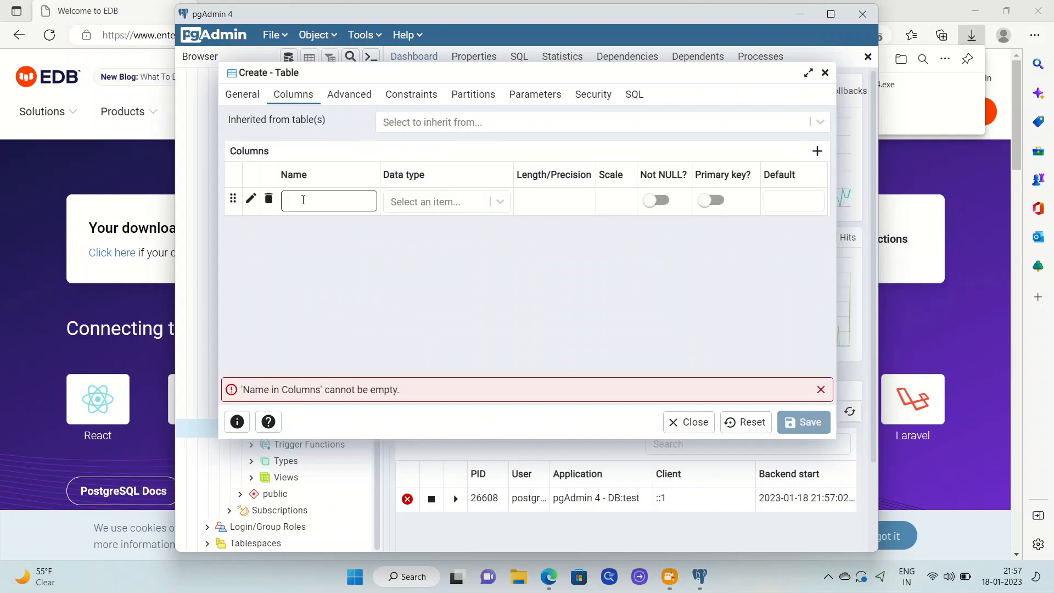
type("id")
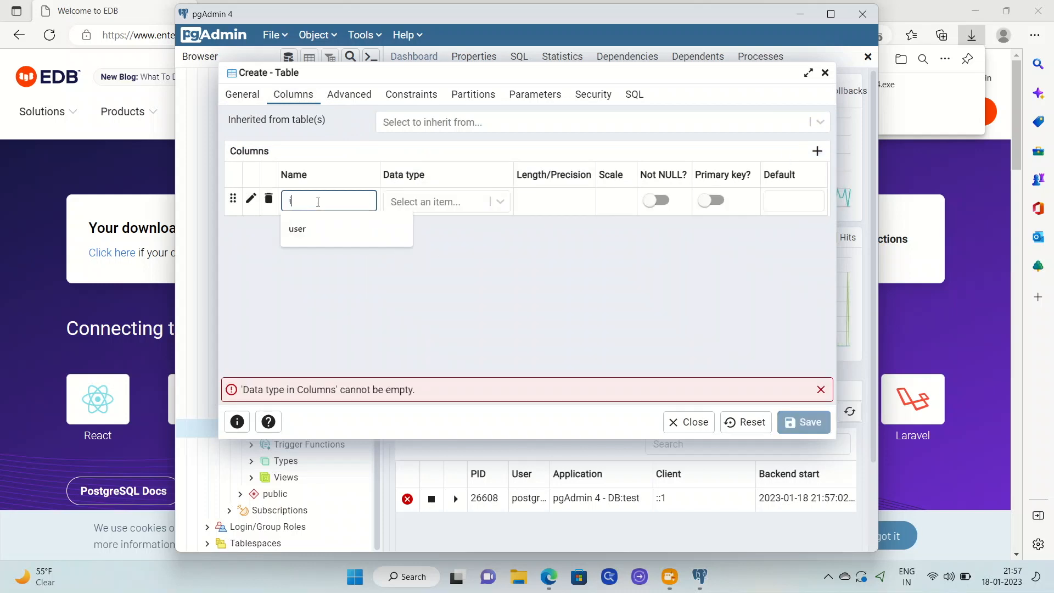
left_click(476, 202)
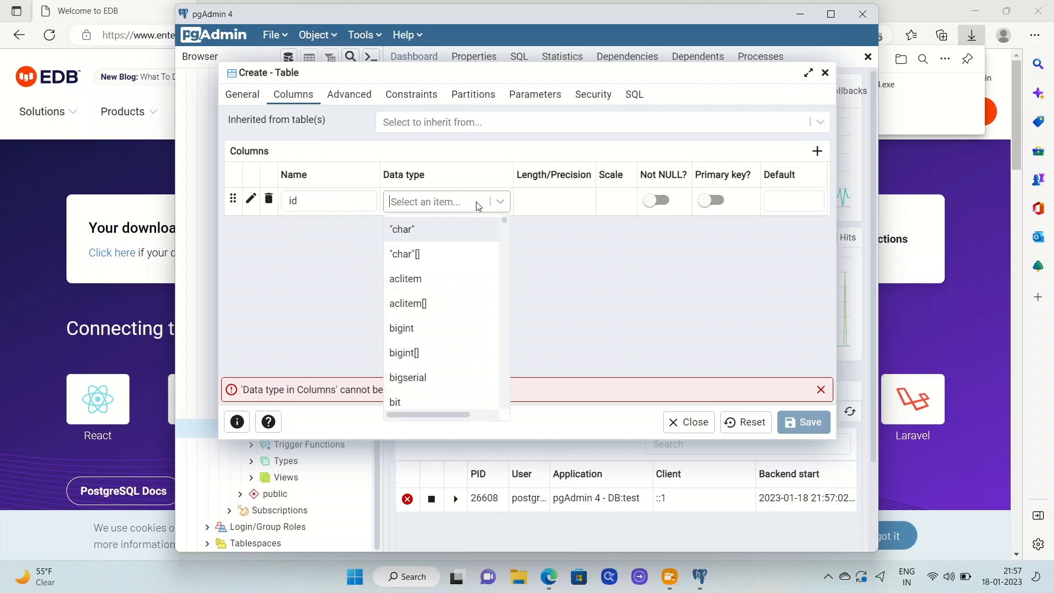
type("int")
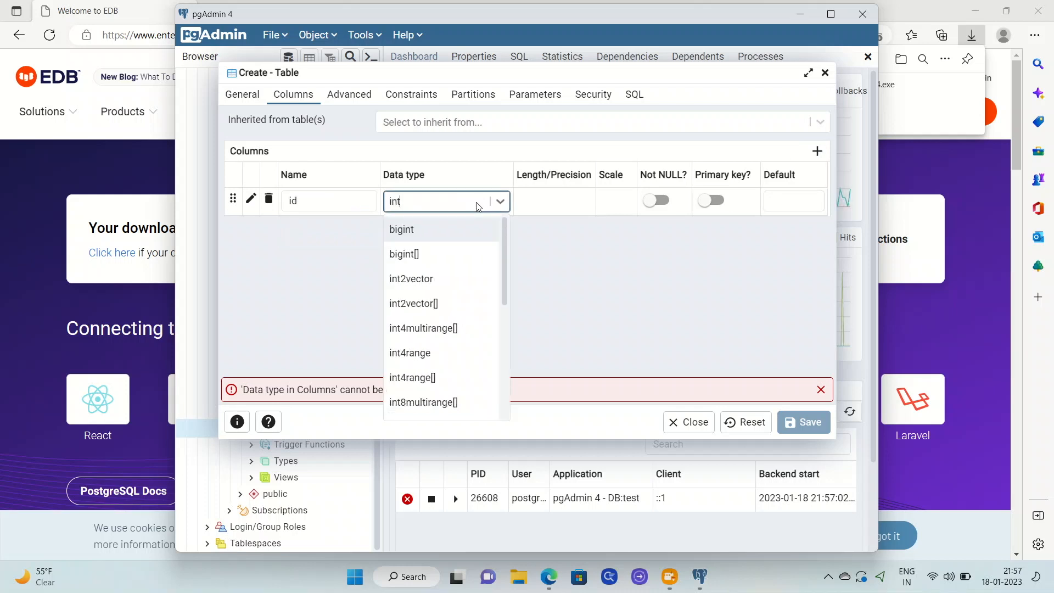
left_click(617, 242)
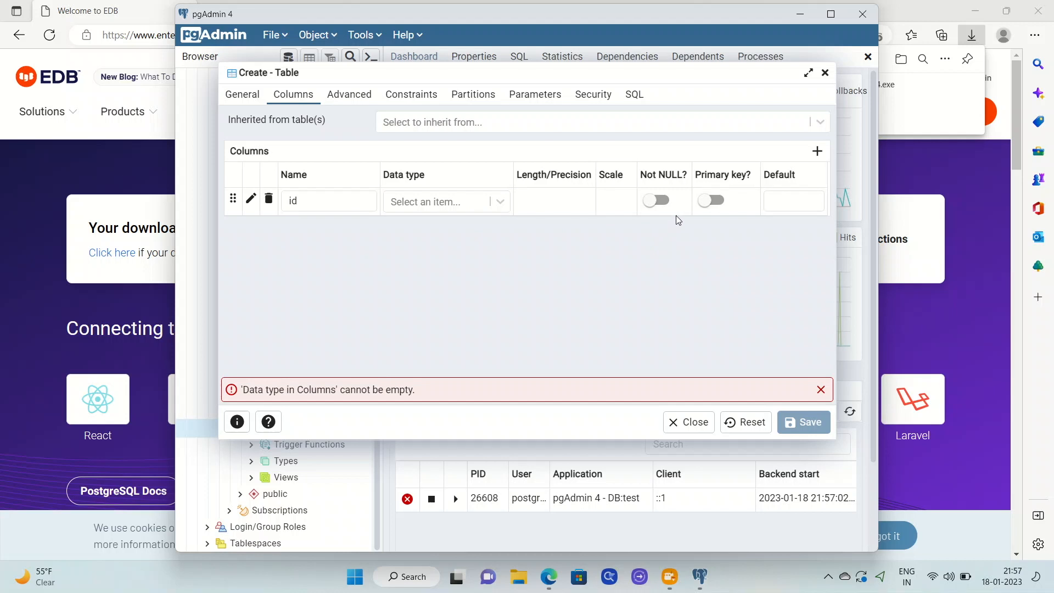
left_click(412, 203)
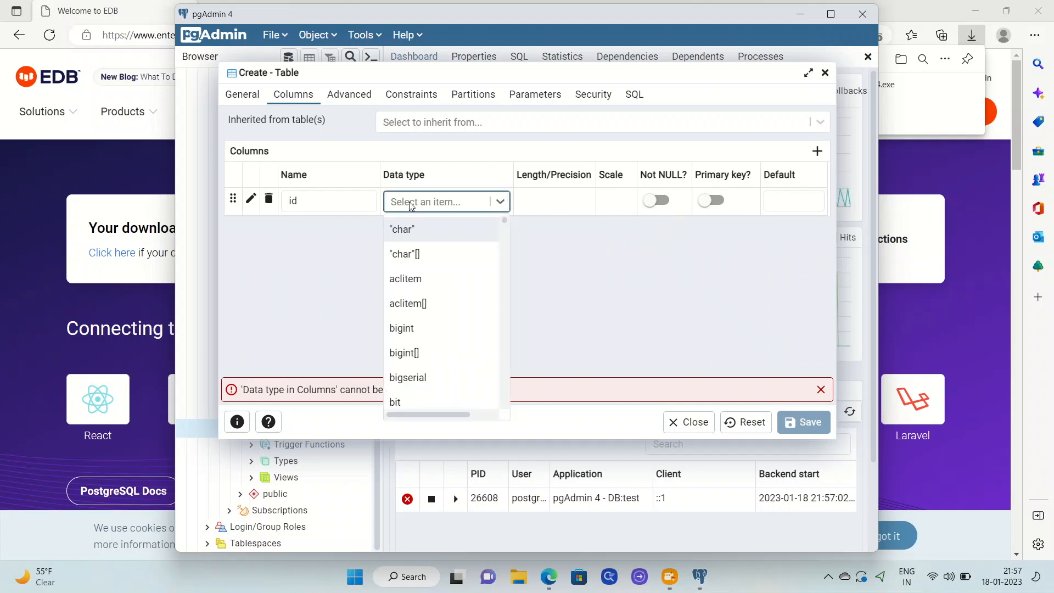
type("int")
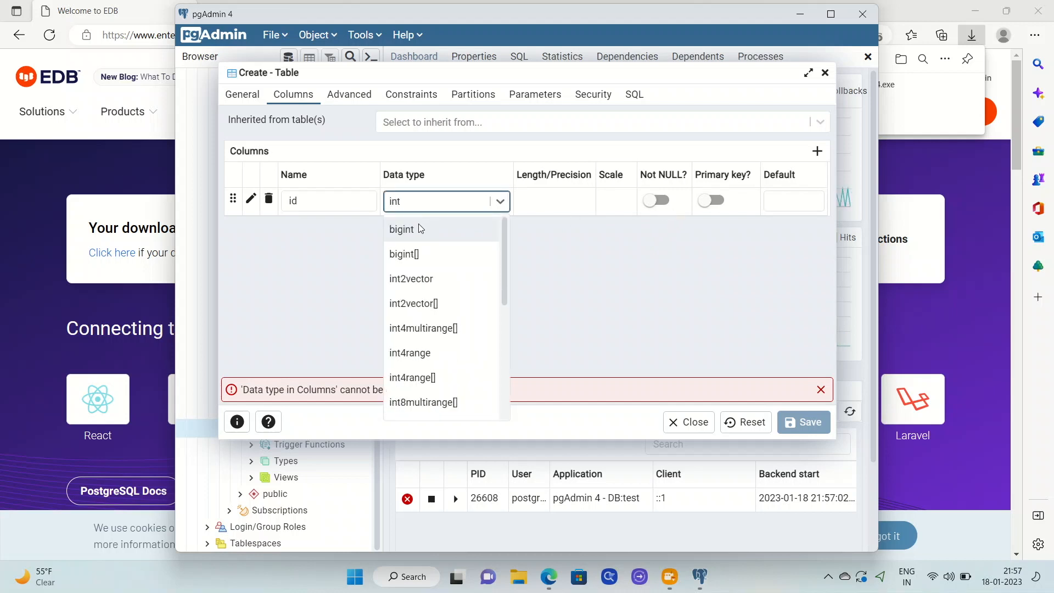
left_click(420, 227)
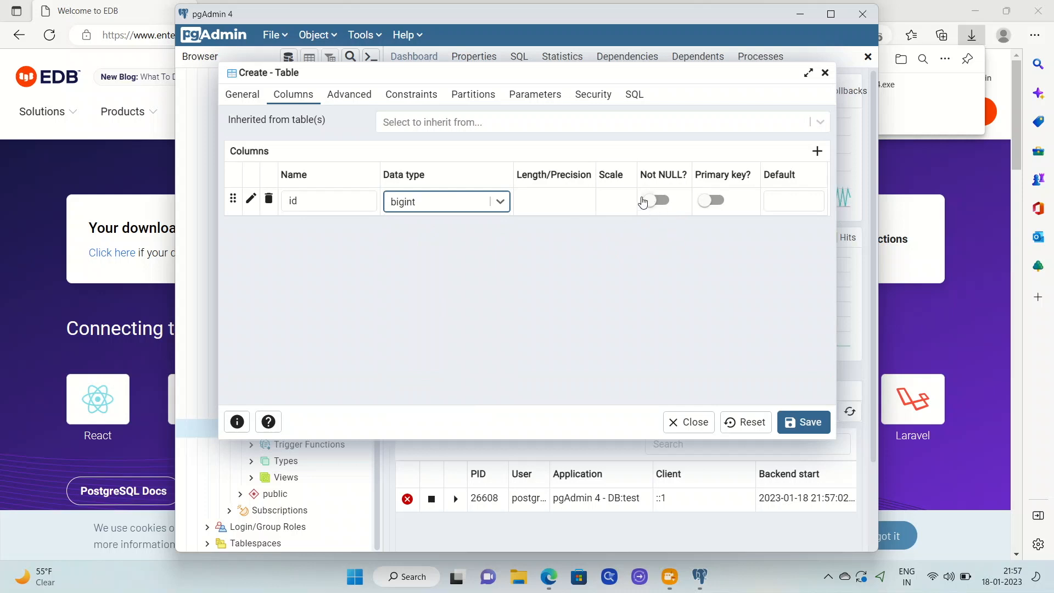
left_click(710, 206)
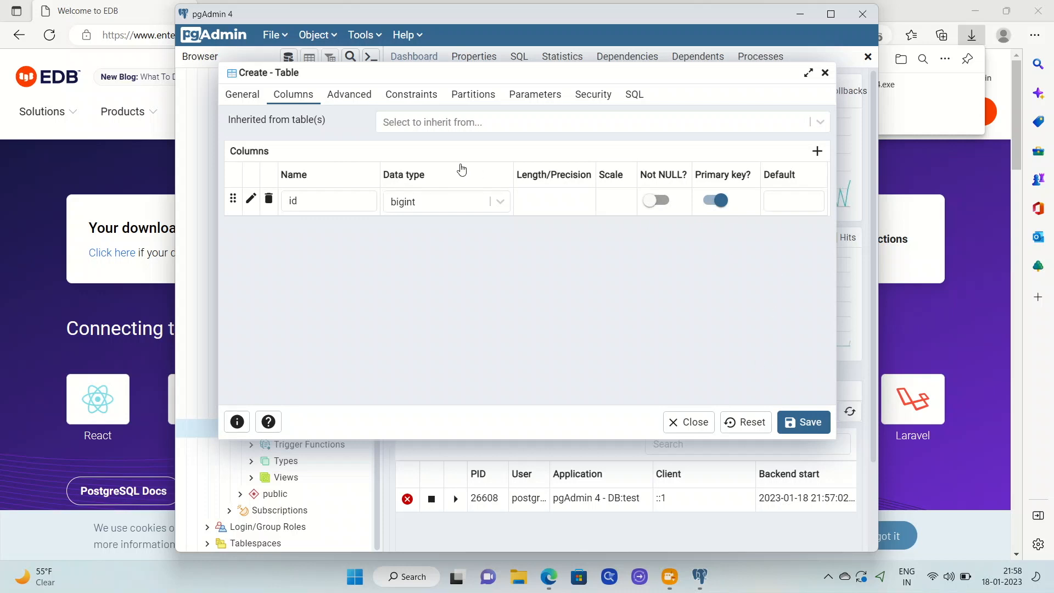
left_click(818, 153)
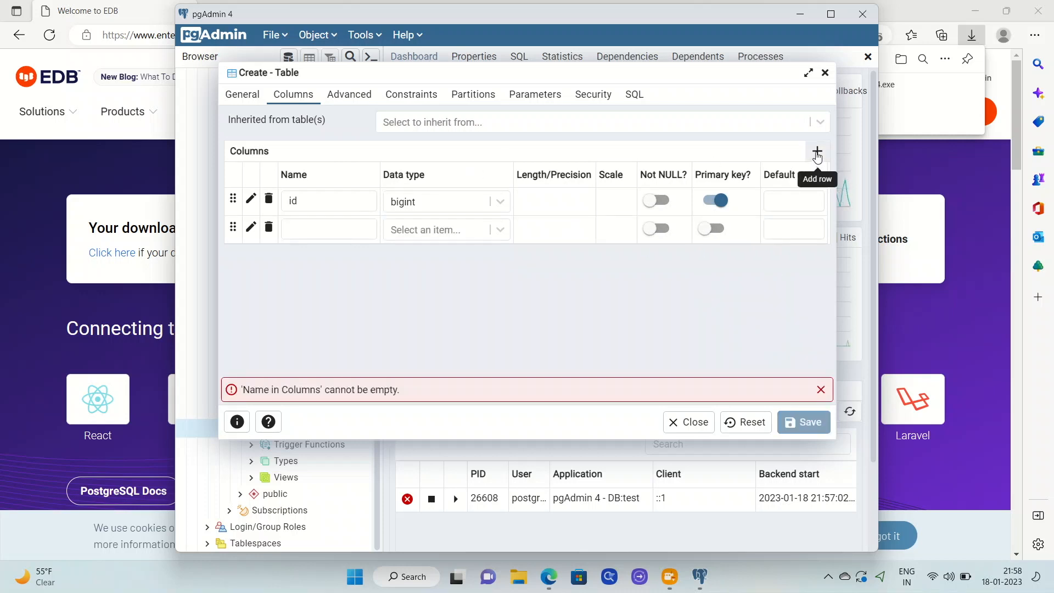
Step: Name the second column 'name' and give it the character varying type
left_click(354, 234)
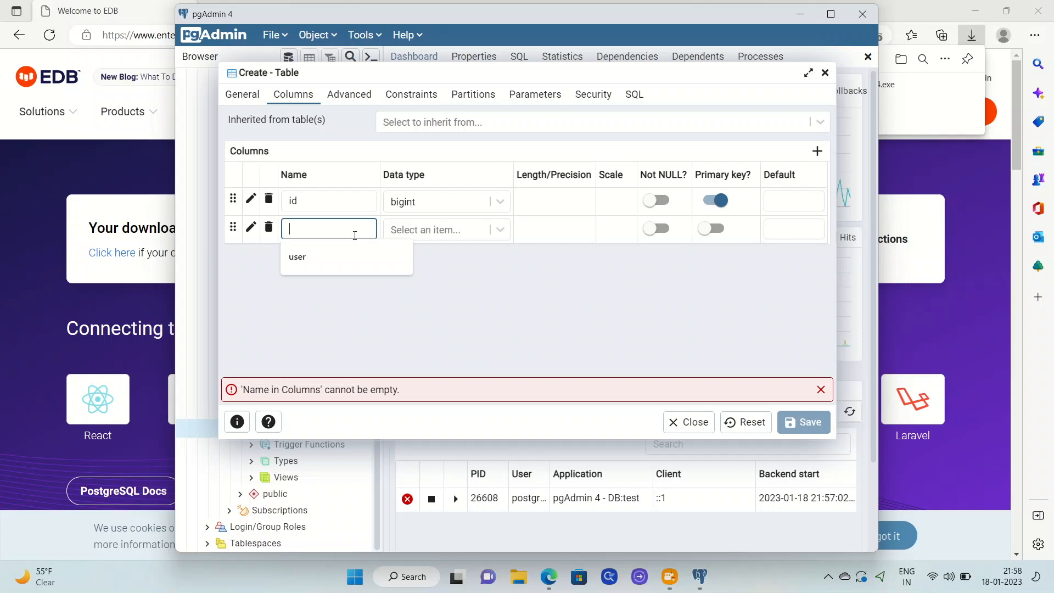
type("name")
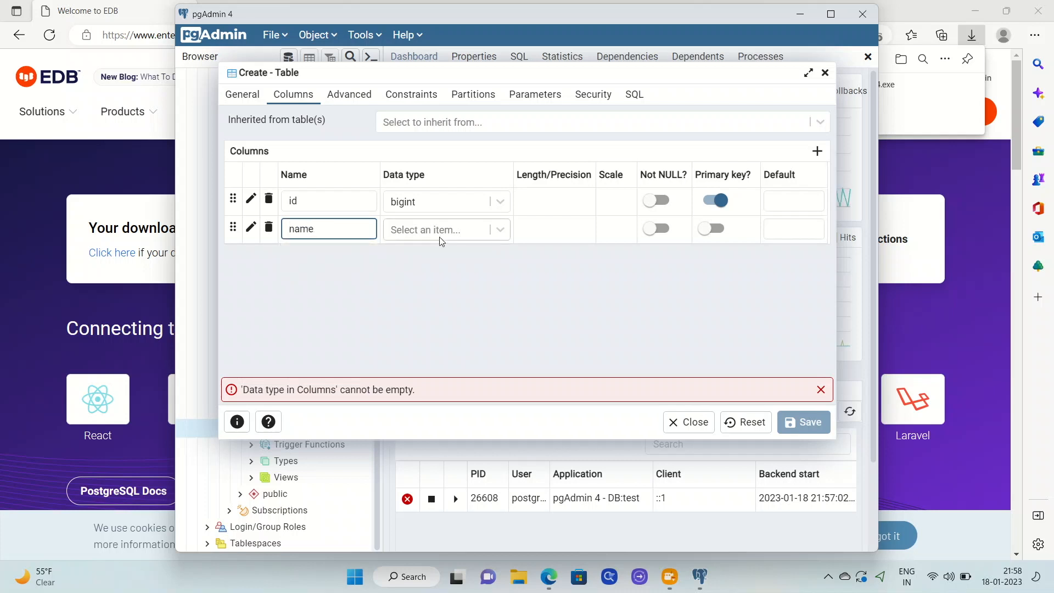
left_click(453, 236)
type("str")
key("BackSpace")
key("BackSpace")
key("BackSpace")
type("v")
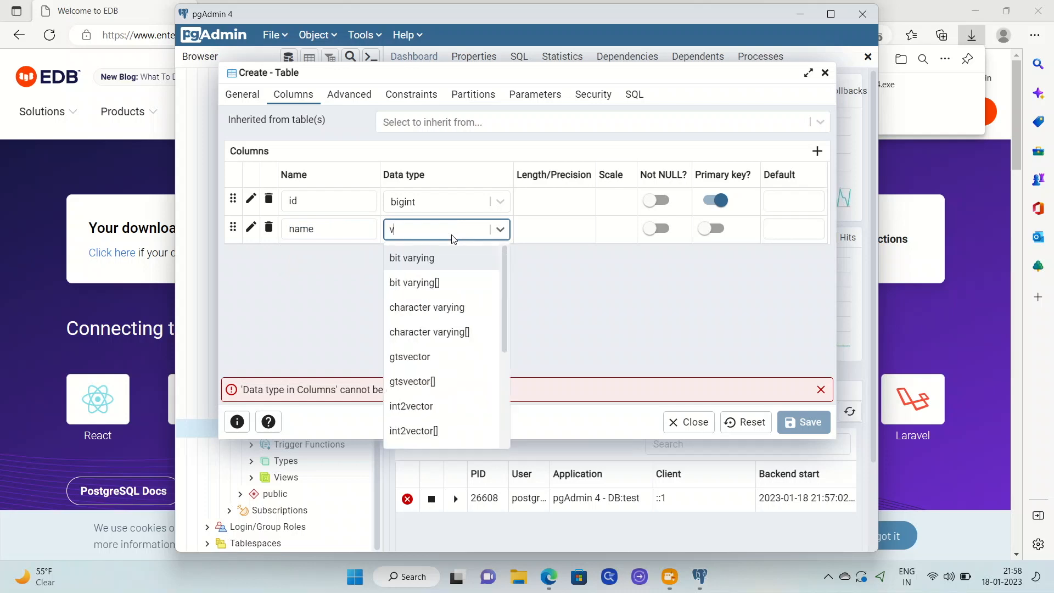
type("ar")
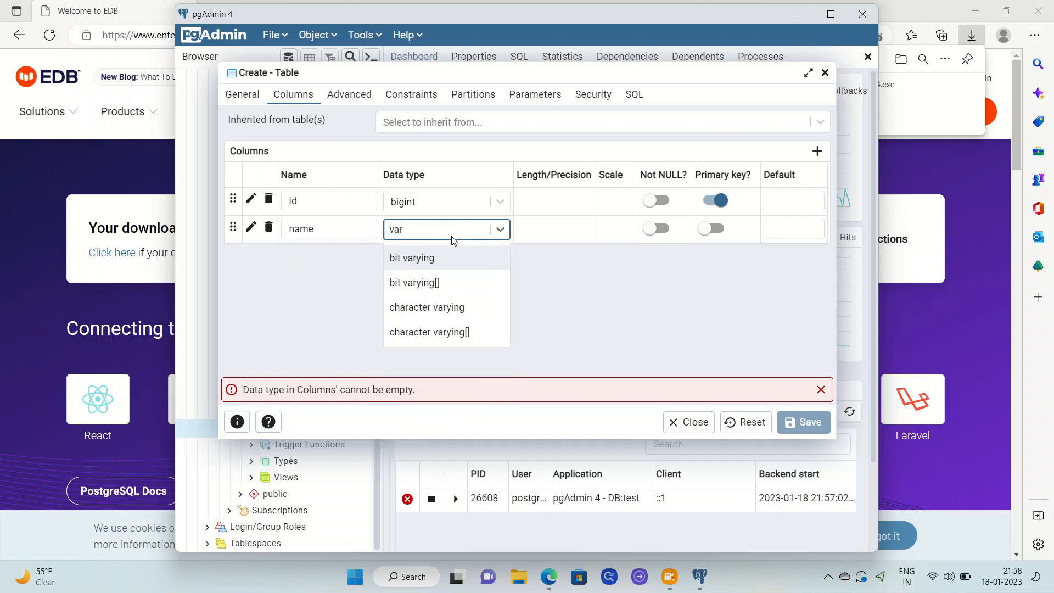
left_click(451, 312)
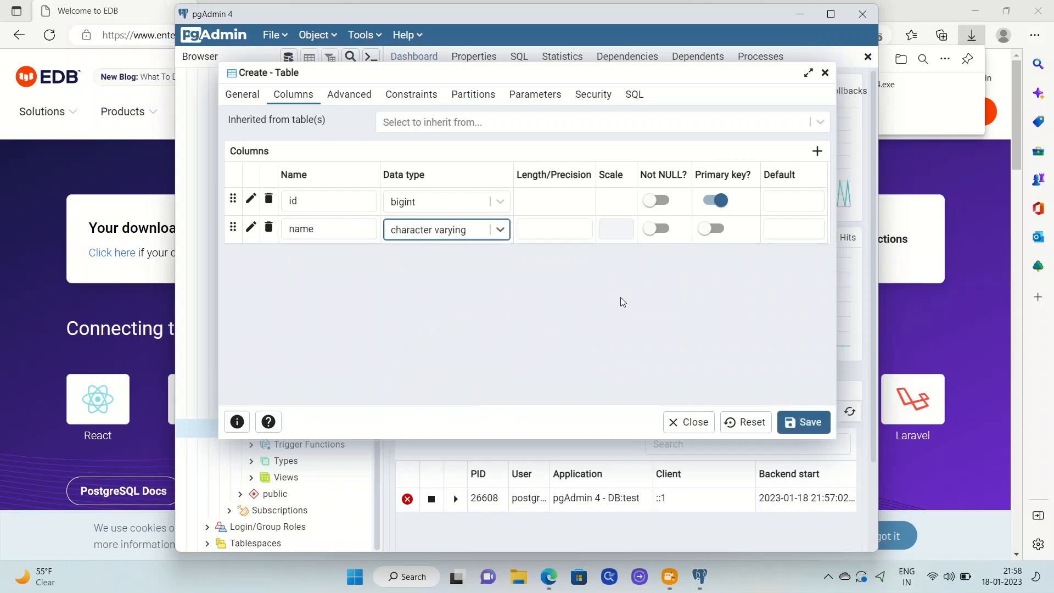
Step: Save the 'user' table and run Count Rows on it
left_click(810, 424)
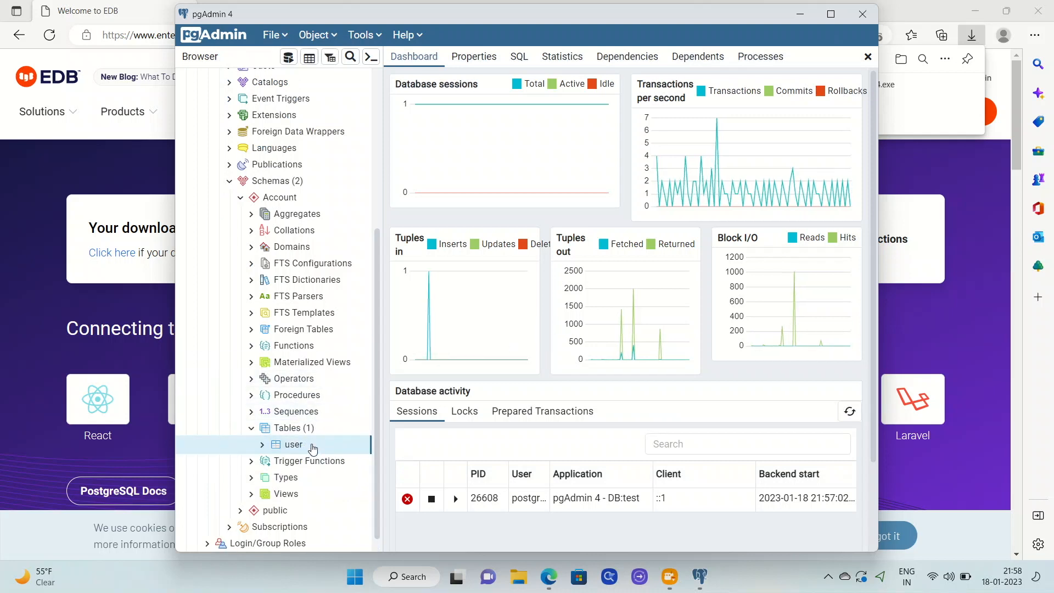
right_click(313, 448)
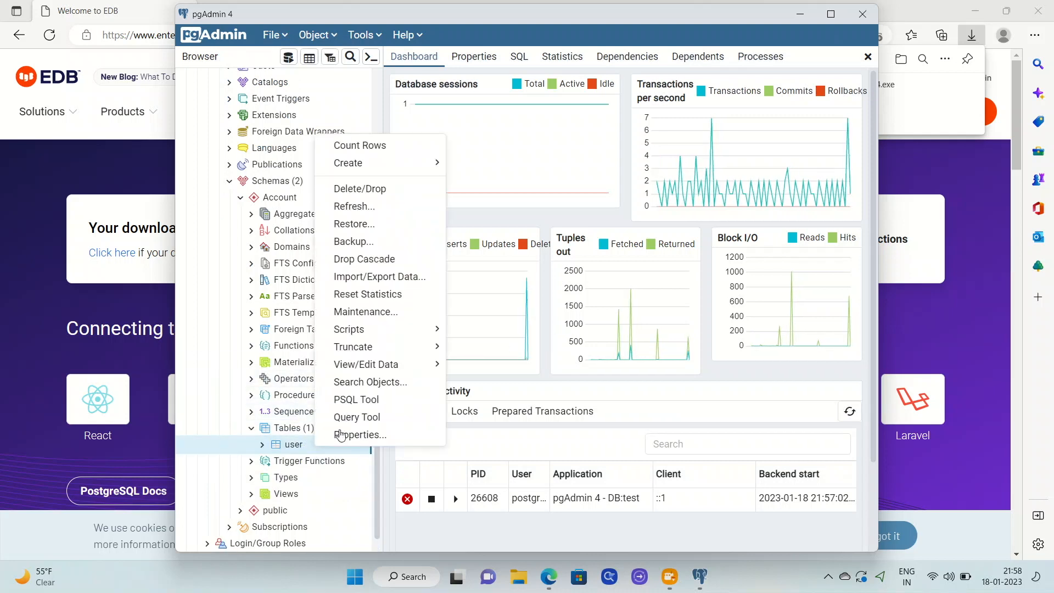
mouse_move(387, 350)
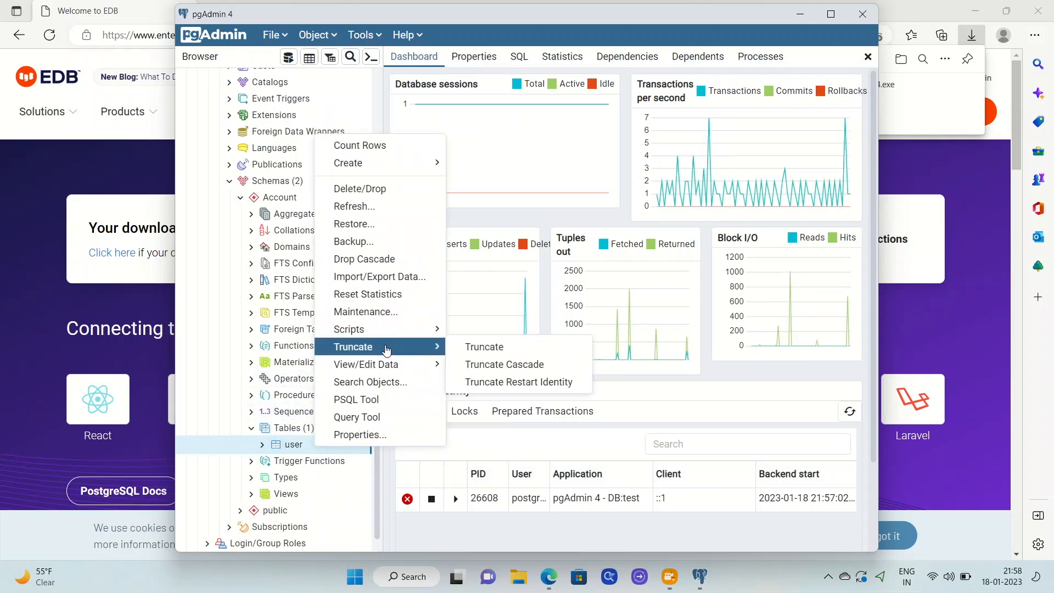
left_click(410, 151)
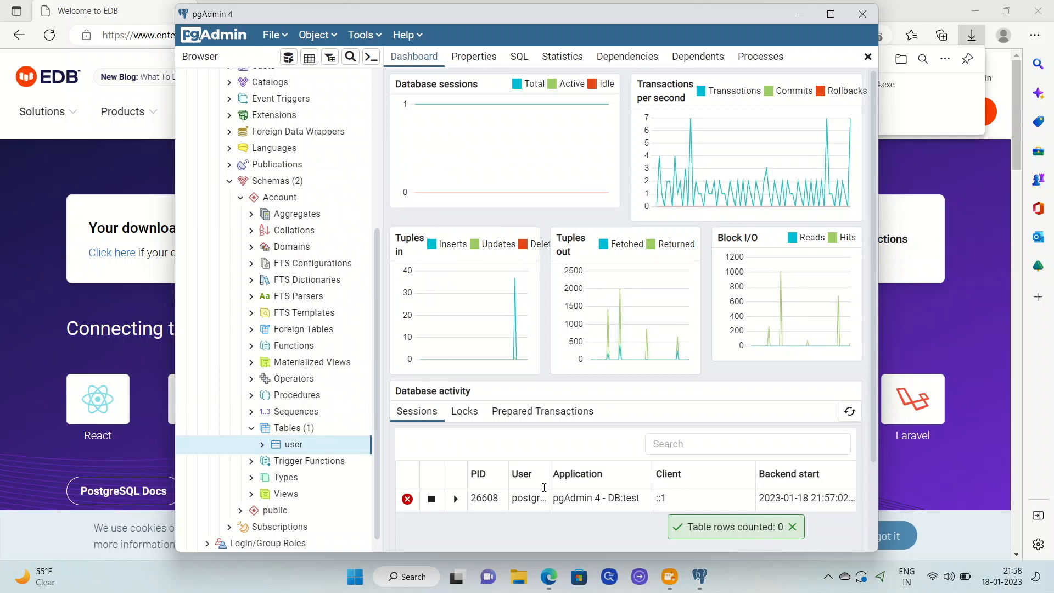
Step: Show the user table's CREATE TABLE script in the SQL tab, dismissing the PSQL Tool warning
left_click(519, 56)
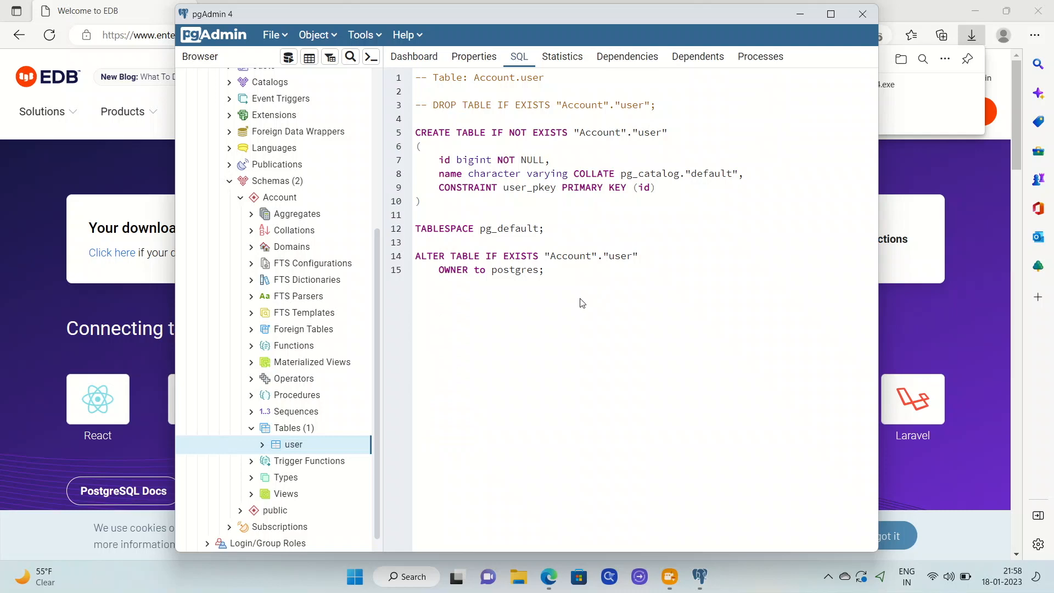
left_click(371, 57)
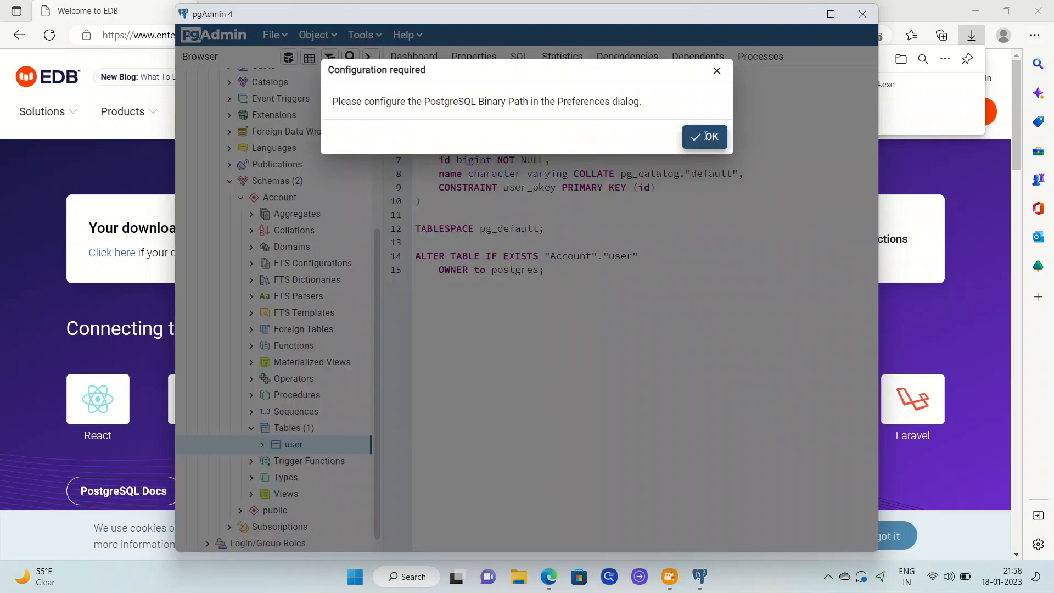
left_click(704, 137)
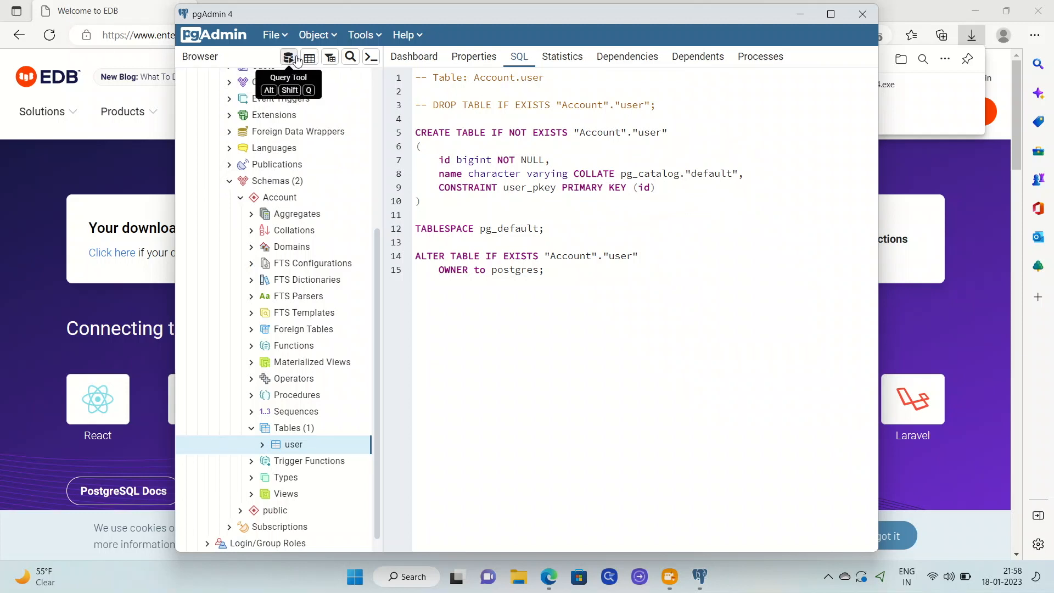
scroll(313, 213, "up", 2)
scroll(313, 213, "up", 3)
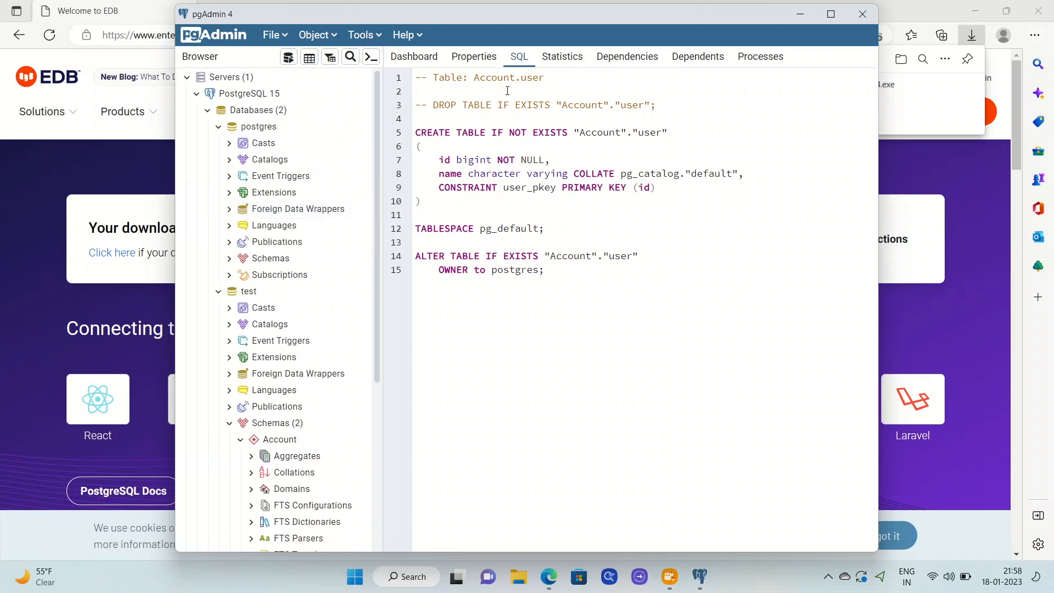
left_click(414, 57)
left_click(460, 58)
left_click(519, 57)
key("ctrl+a")
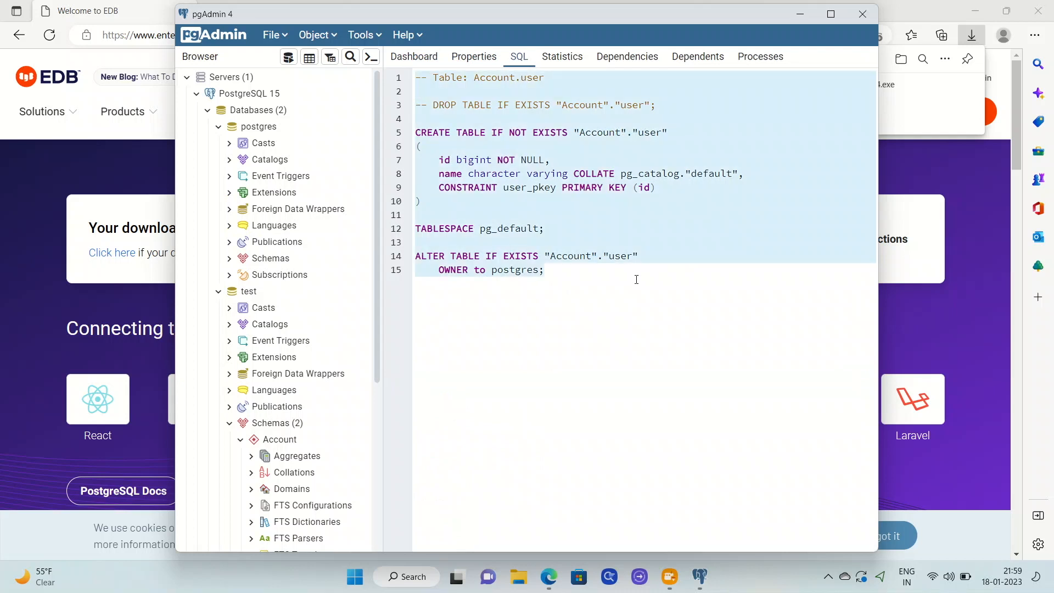
left_click(629, 202)
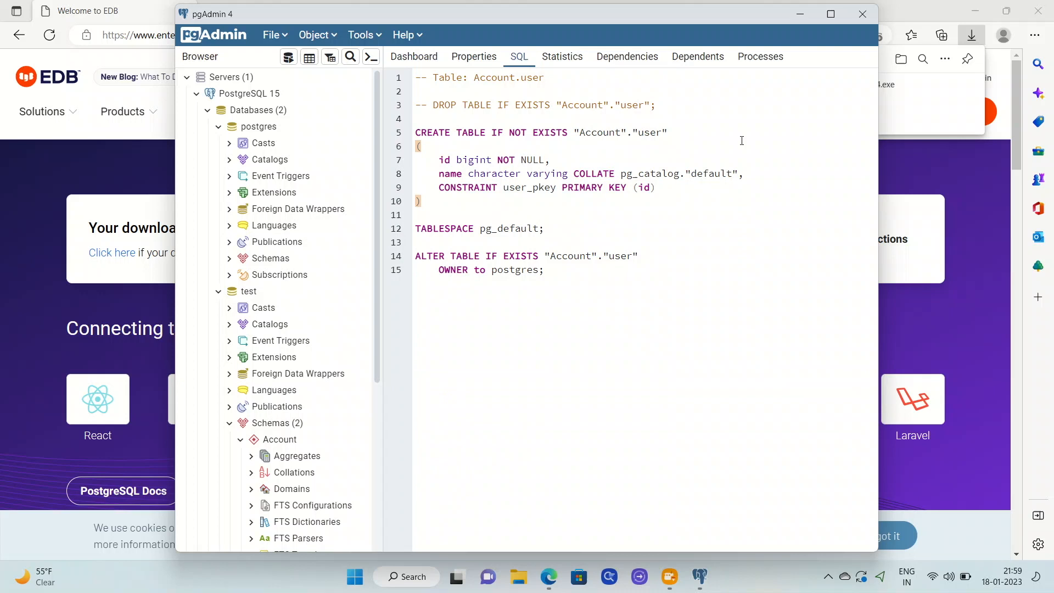
left_click(693, 64)
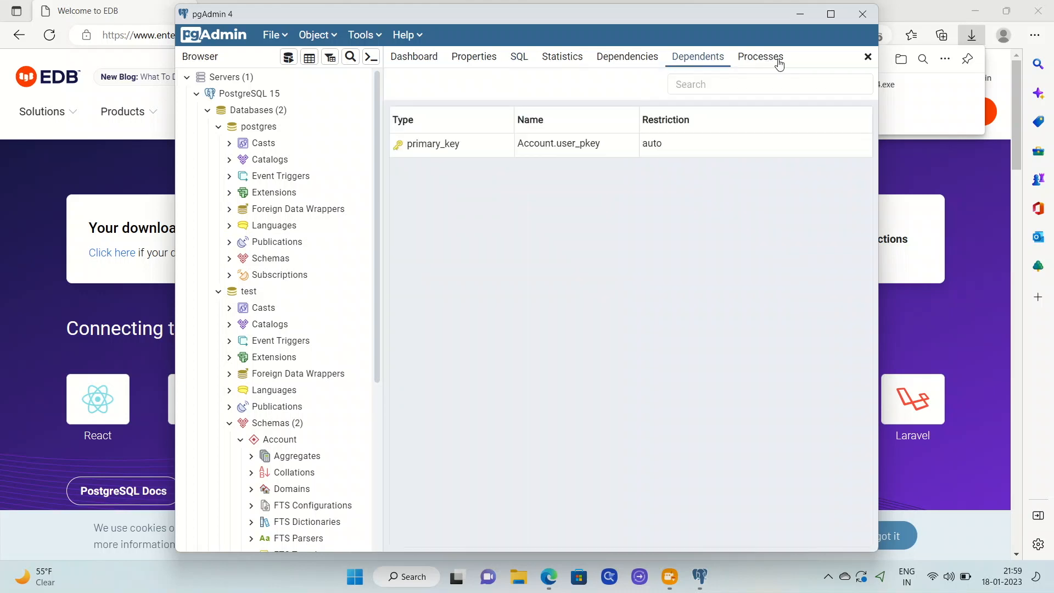
left_click(775, 64)
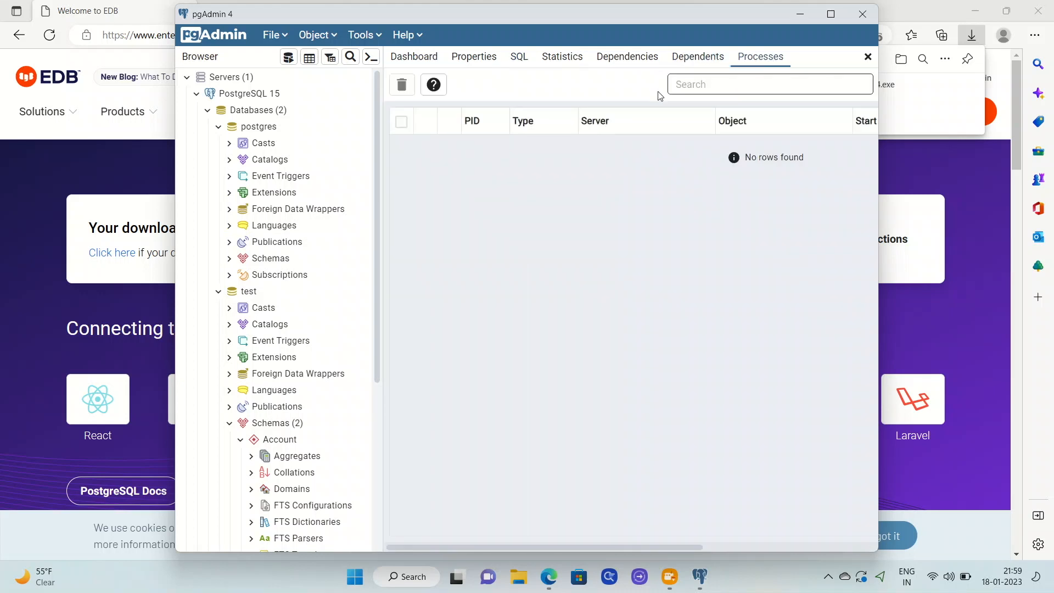
left_click(635, 60)
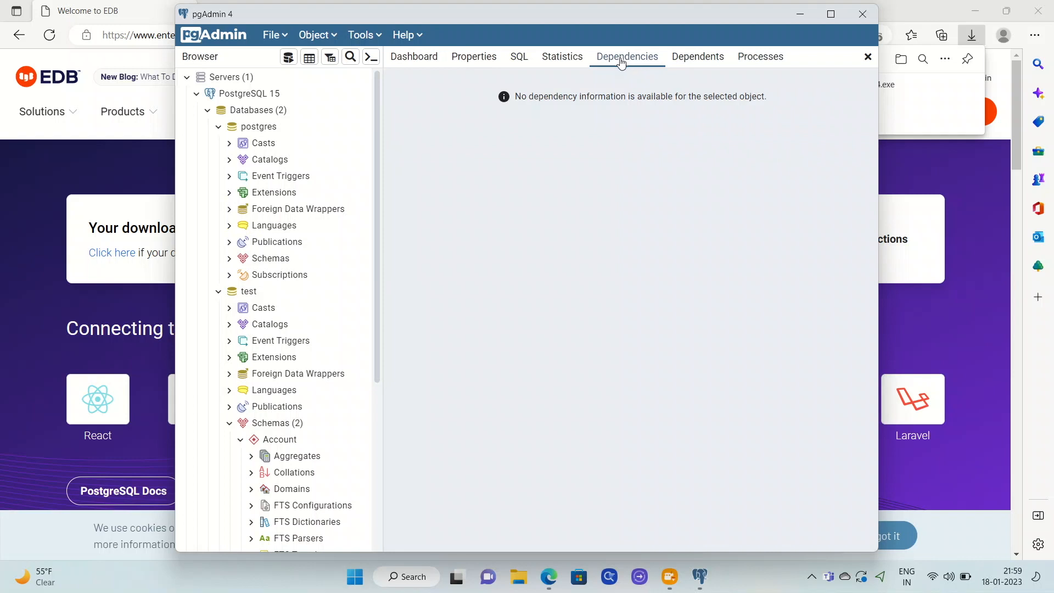
left_click(547, 64)
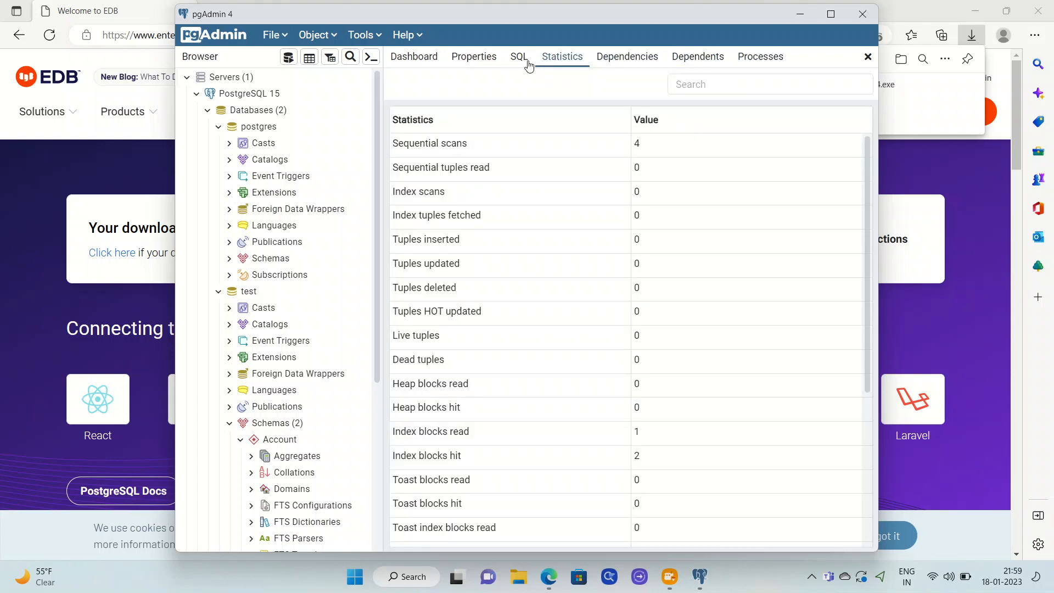
left_click(525, 64)
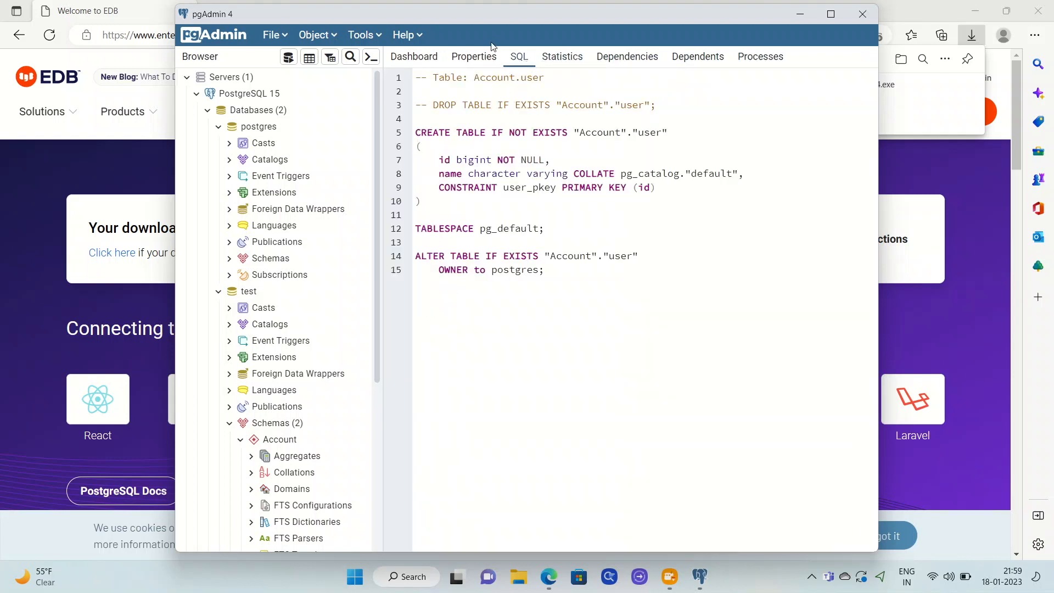